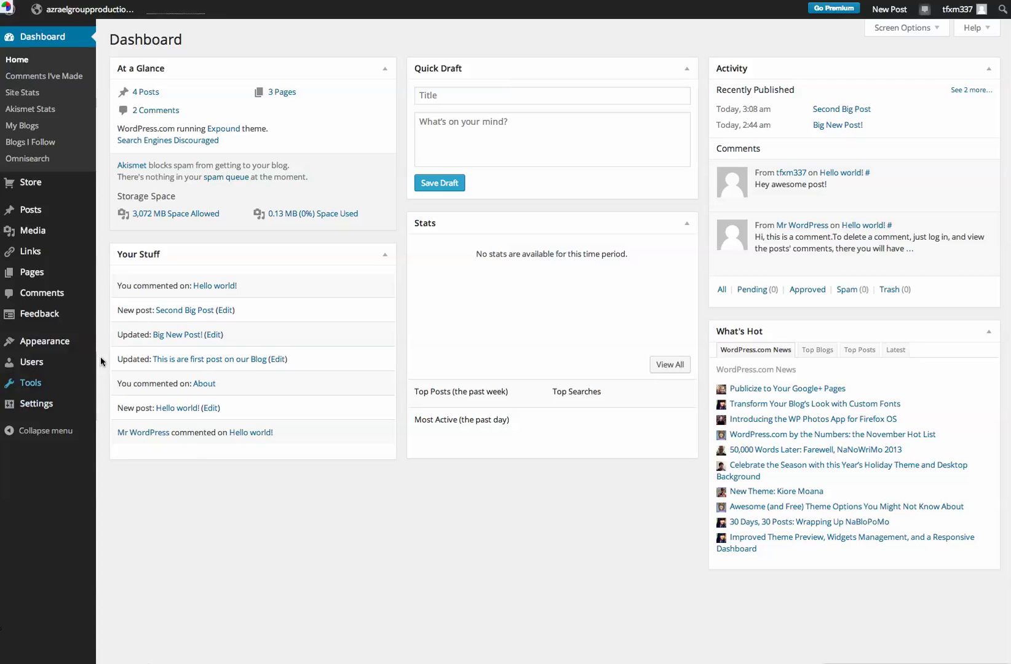
Open the blog's theme customizer and review the Colors, Menus and Front page settings.
mouse_move(80, 344)
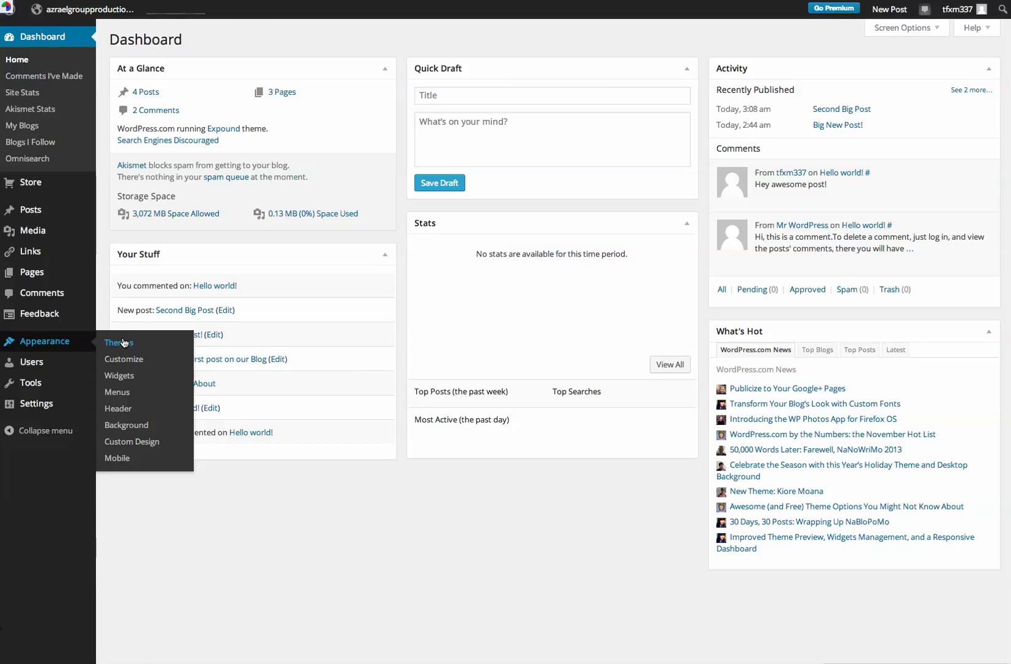
click(113, 363)
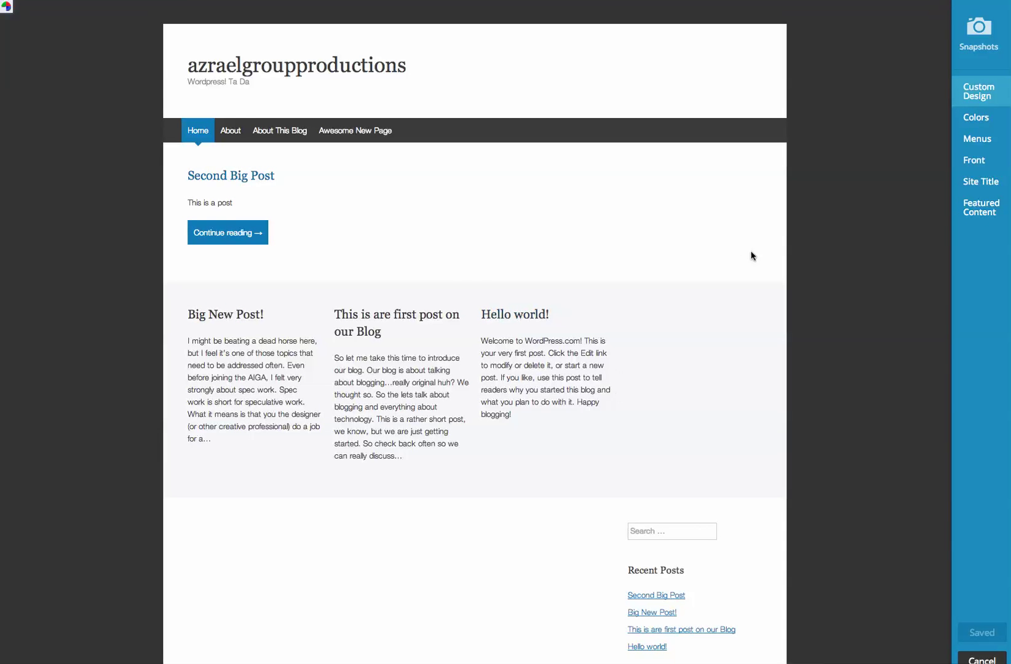
click(978, 121)
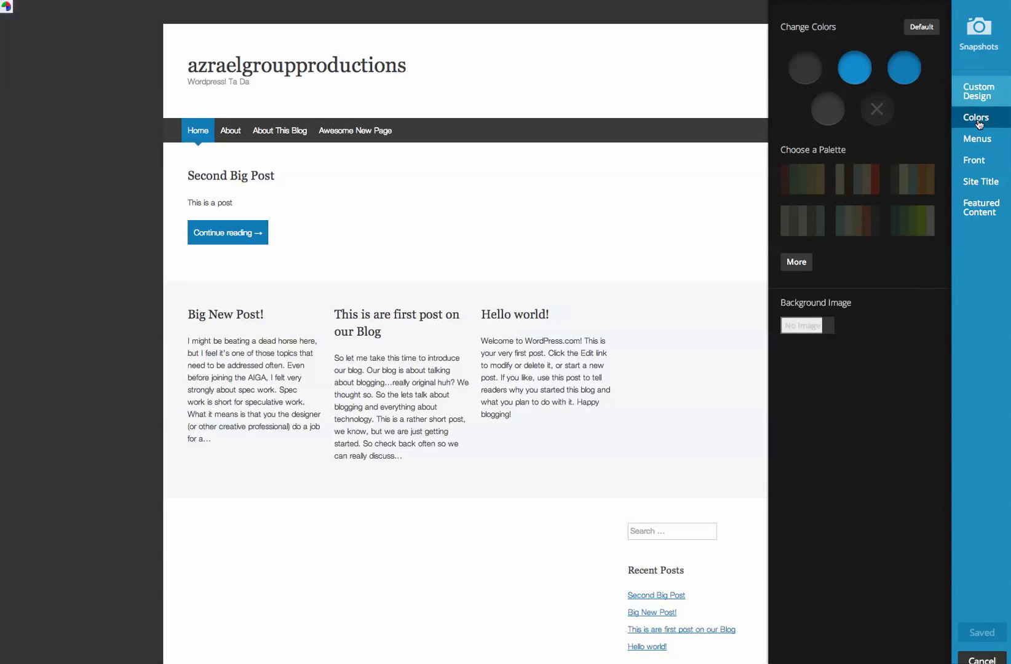
click(980, 146)
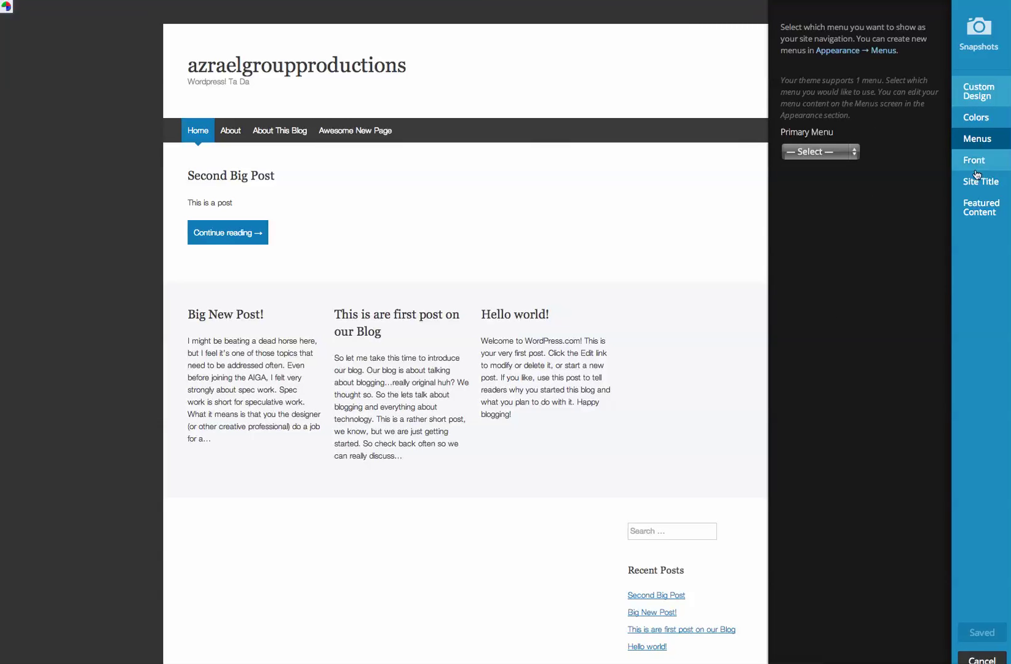
click(973, 163)
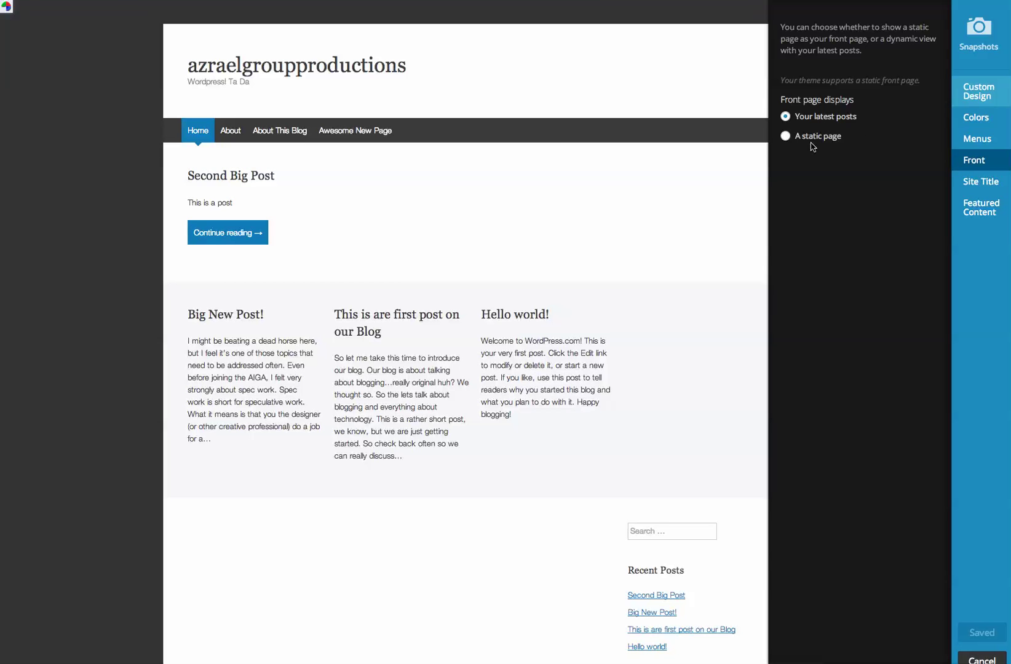
Set the site title to "azrael group productions" and the tagline to "Just another WP Blog on HCSM", and save the design.
click(981, 182)
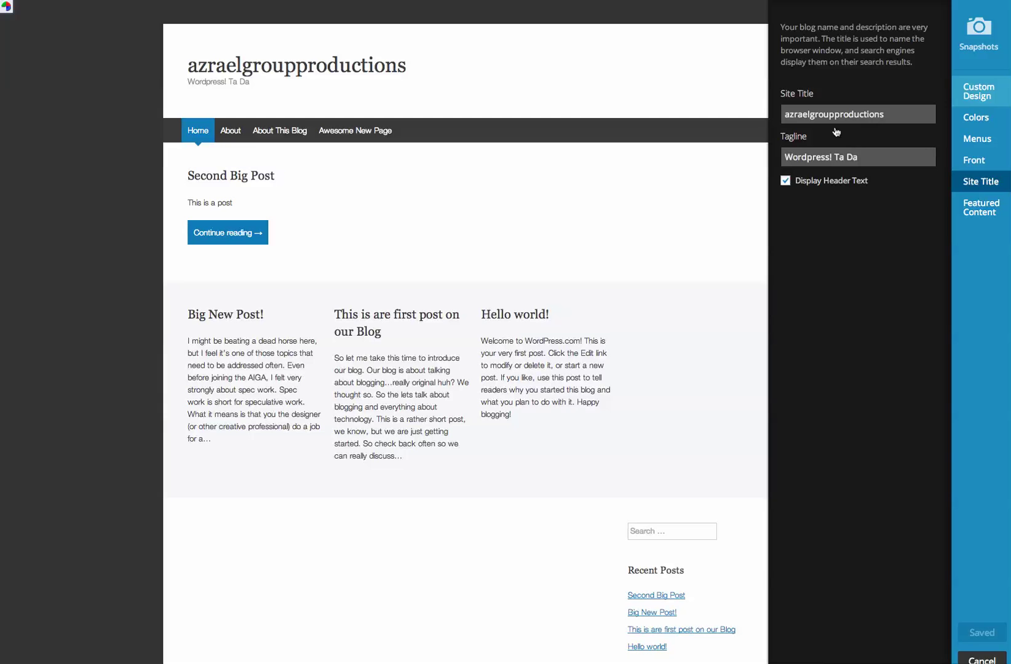
click(812, 116)
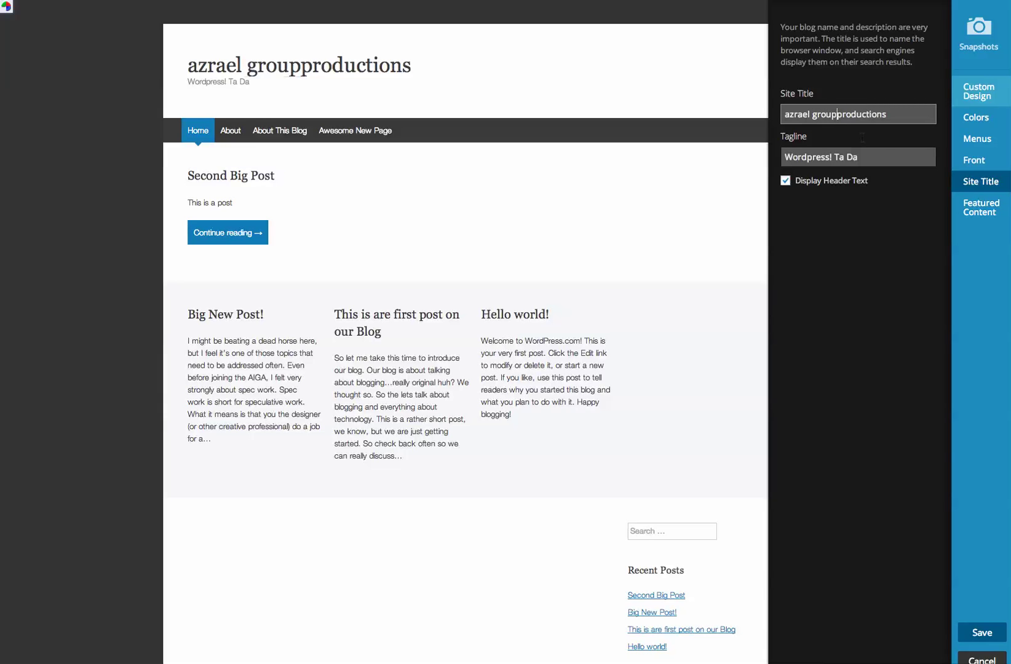
drag(896, 158, 683, 145)
key(BackSpace)
text(Just)
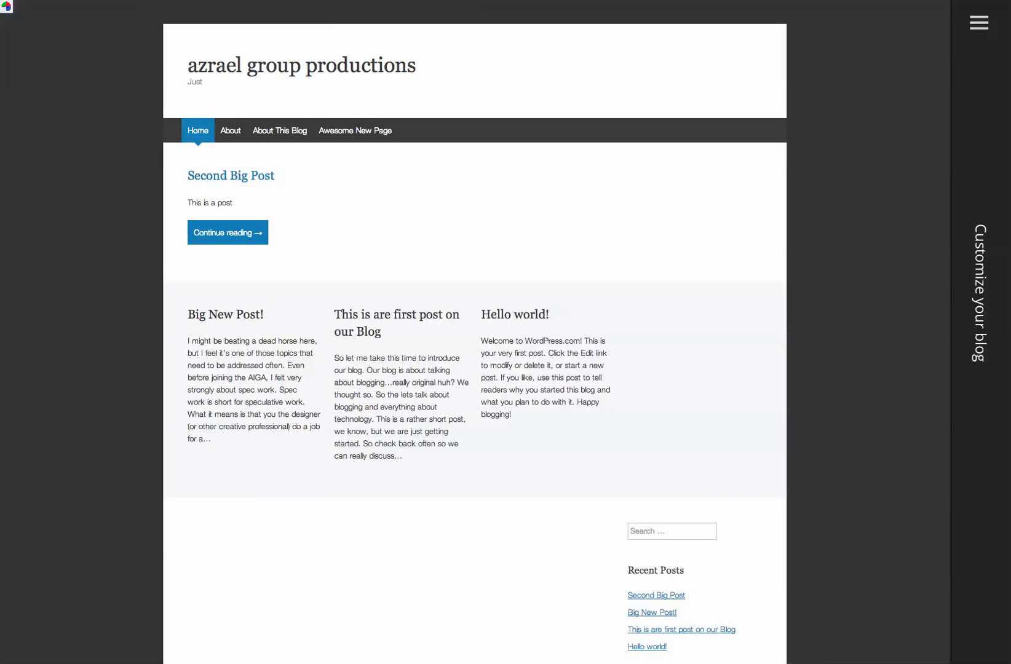
mouse_move(986, 117)
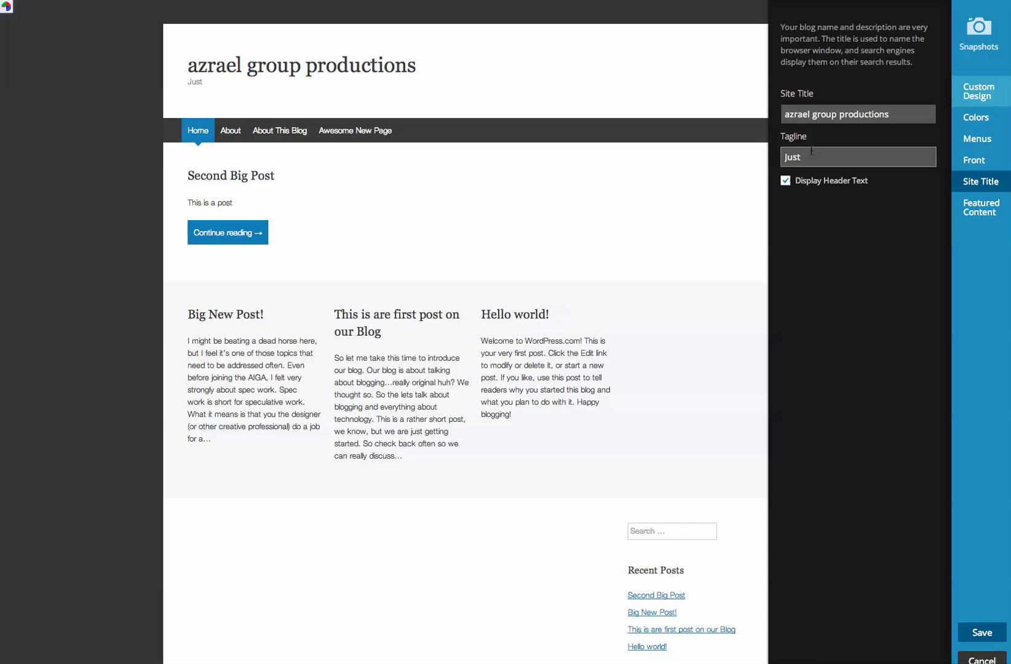
text(another WP Blog on HCM)
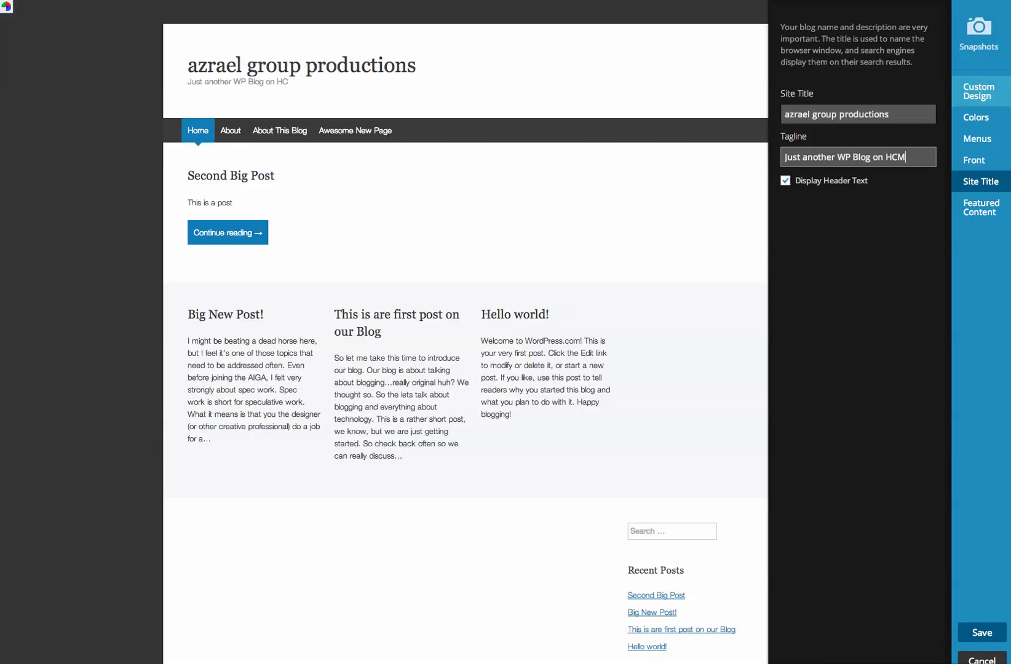
text(M)
click(978, 637)
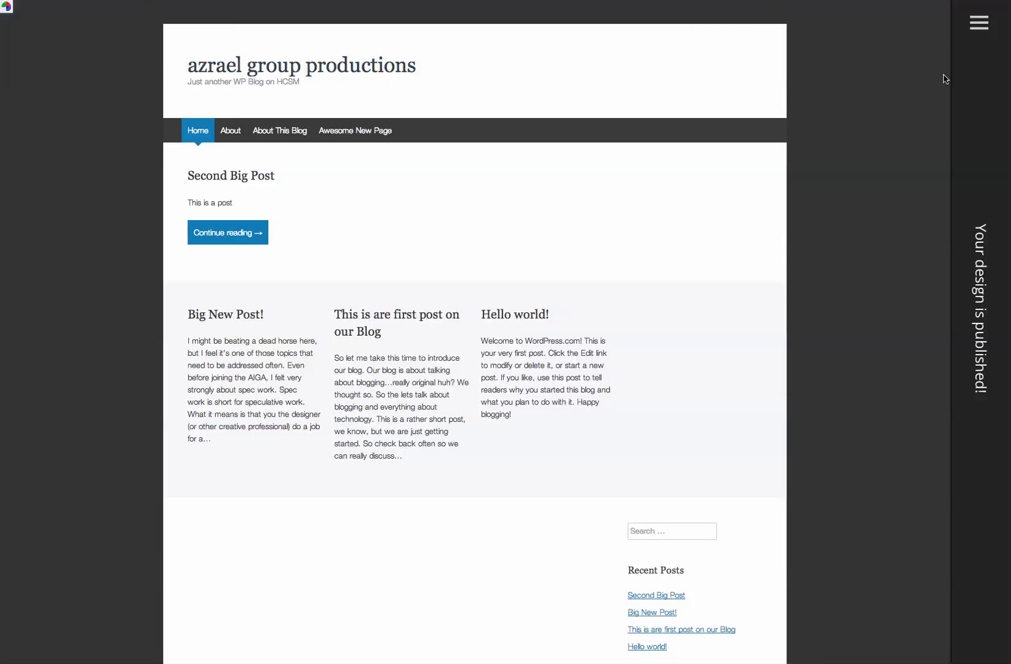
Review the Featured Content tag settings and the preview's sidebar, and return to the dashboard.
click(307, 68)
click(982, 209)
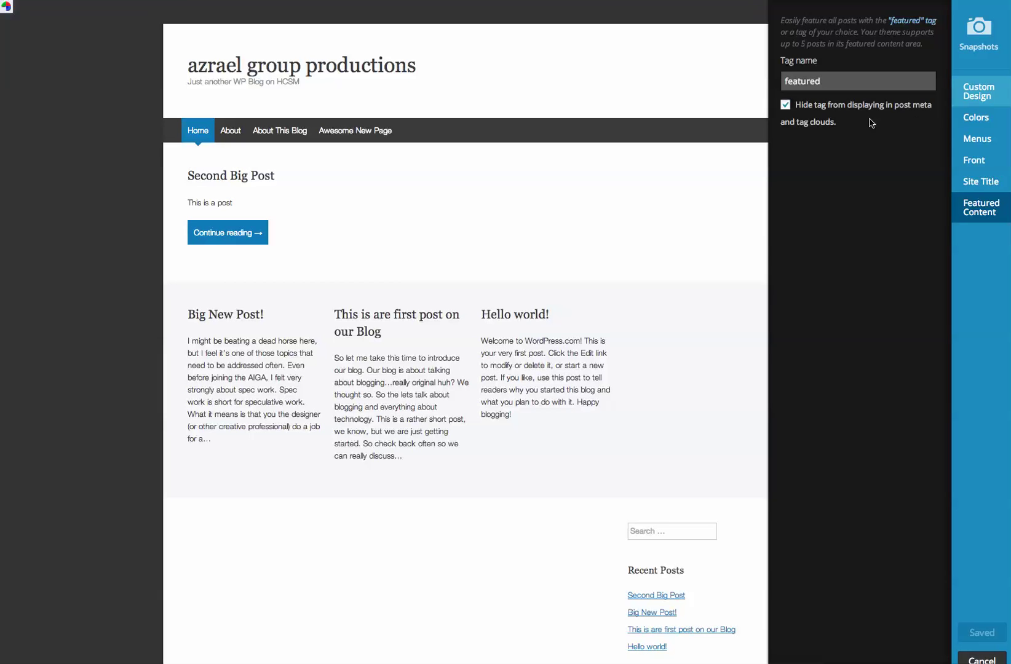
click(471, 143)
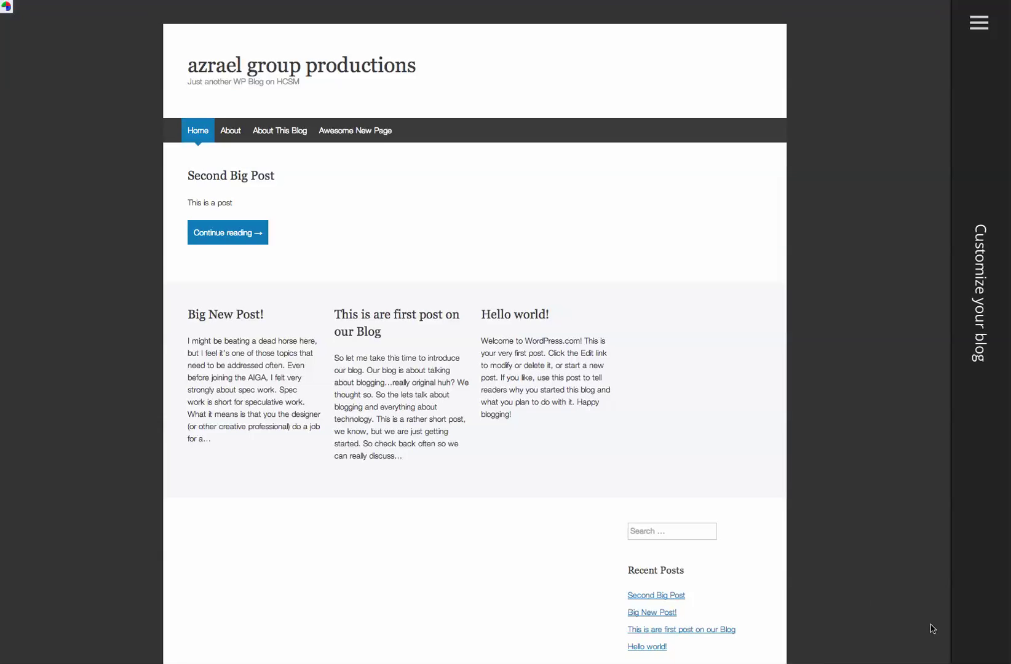
scroll(933, 615, down, 6)
click(950, 105)
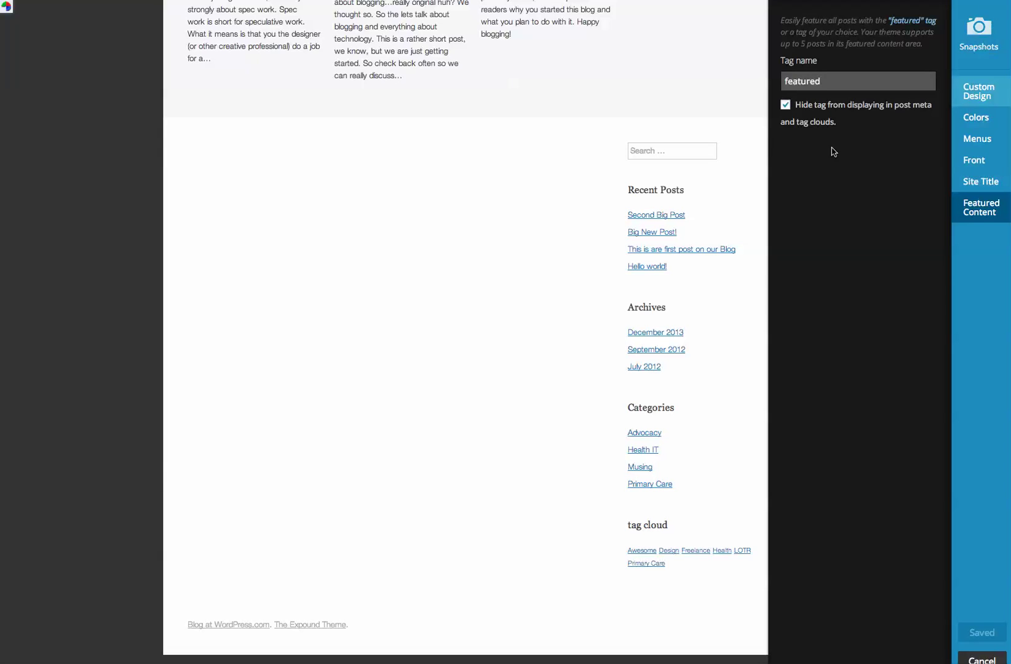
scroll(477, 216, up, 1)
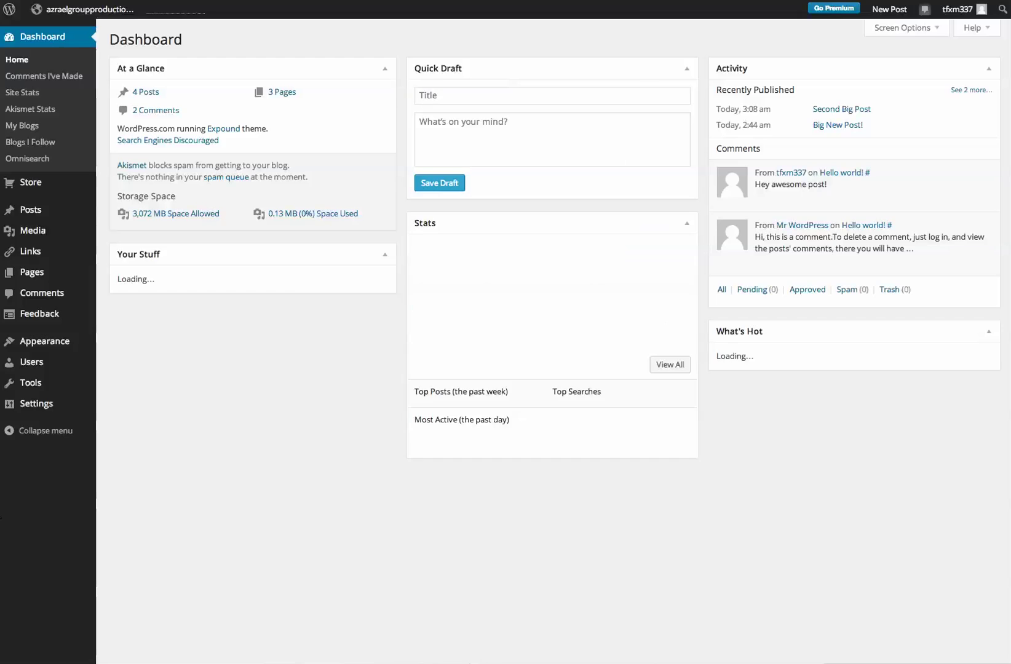
Open the Widgets page and compare its sidebar list with the sidebar sections on the live blog.
mouse_move(81, 338)
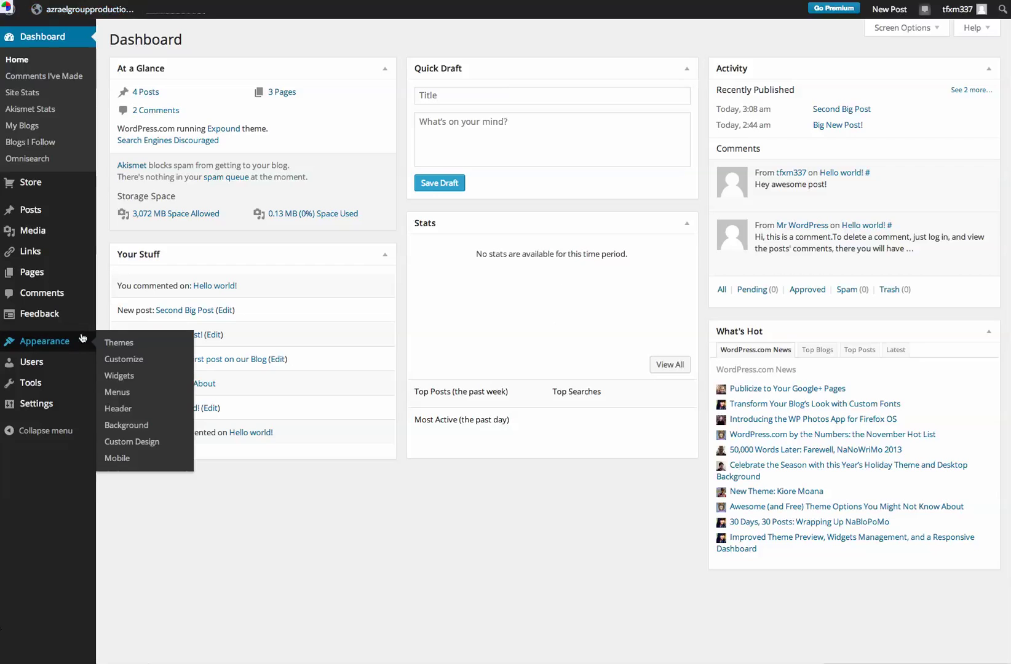
click(131, 383)
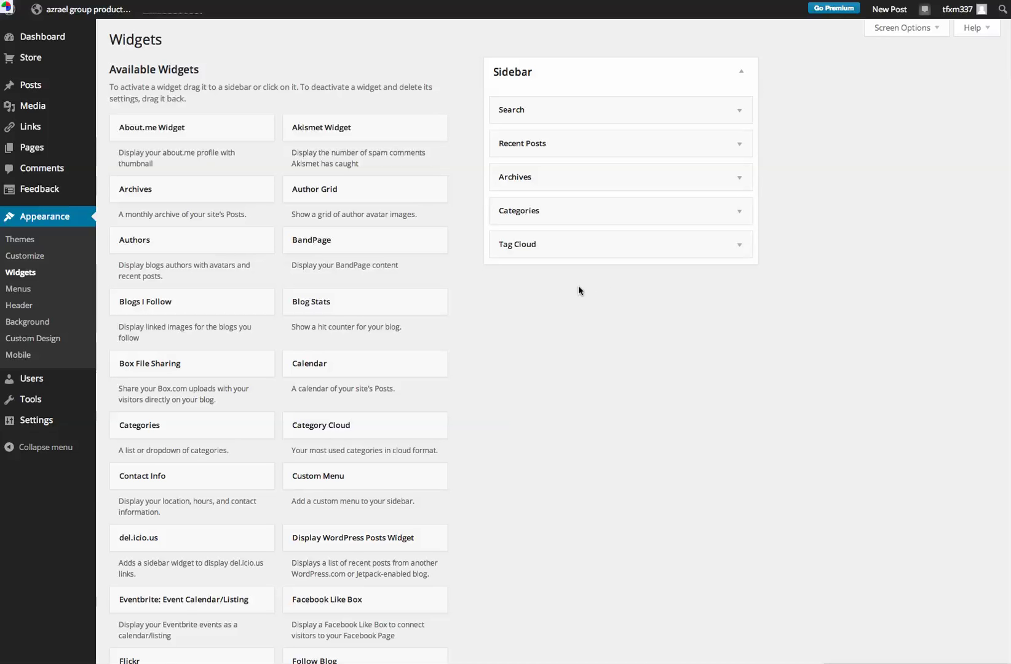
mouse_move(59, 11)
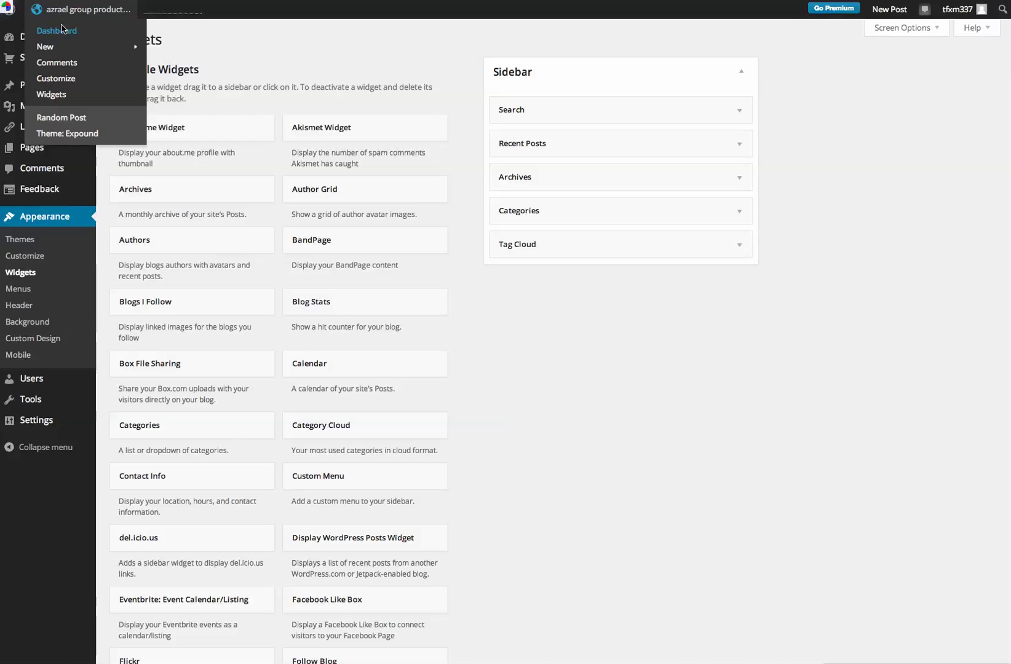
click(74, 11)
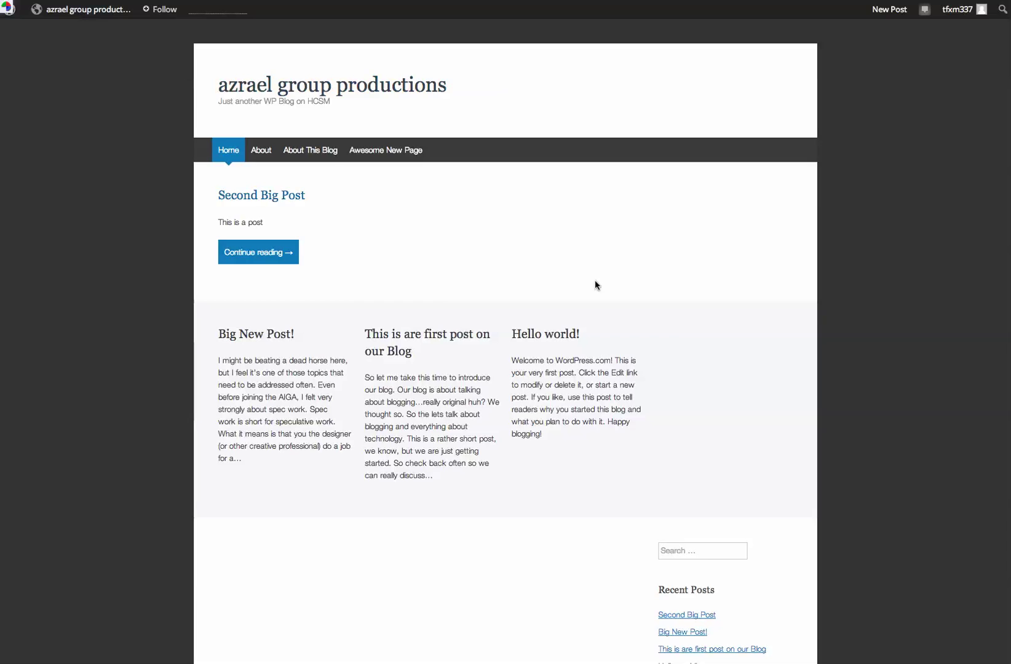
scroll(592, 295, down, 5)
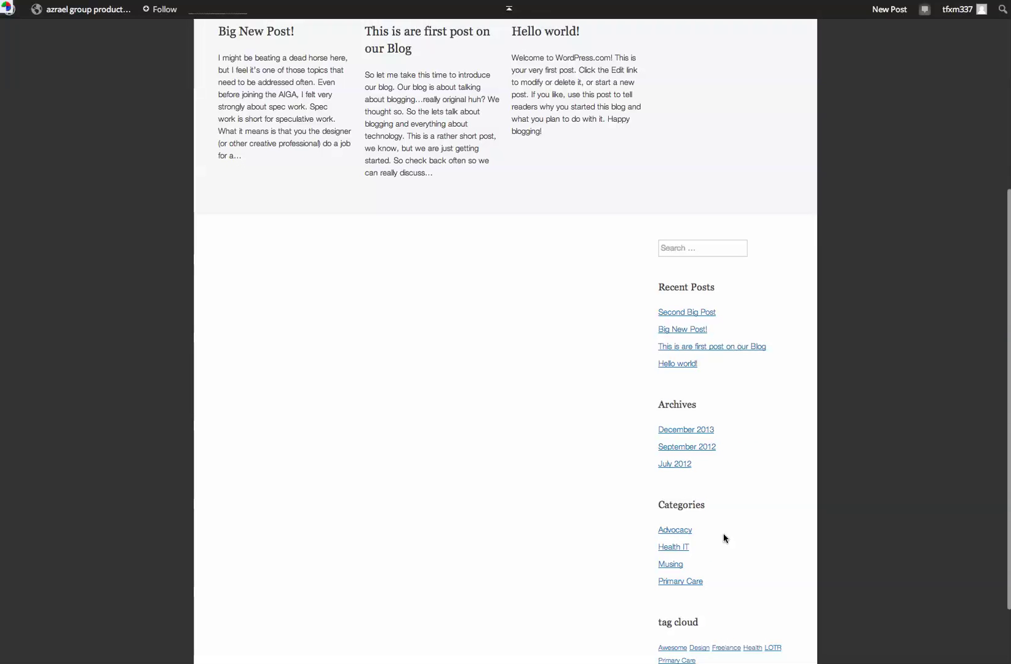
scroll(695, 539, down, 2)
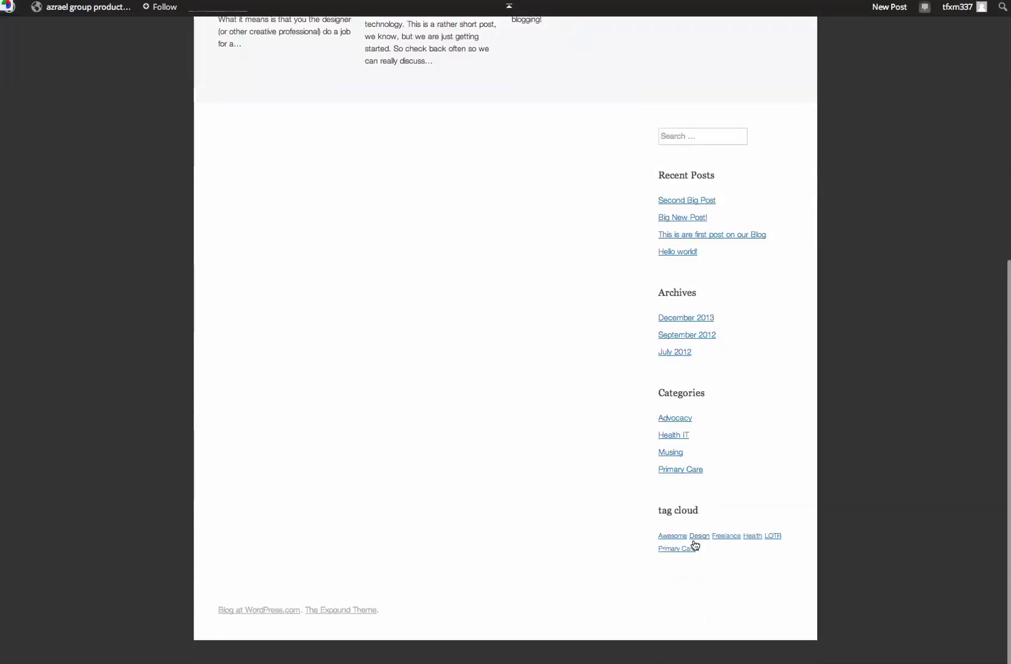
scroll(693, 544, up, 10)
scroll(654, 455, down, 7)
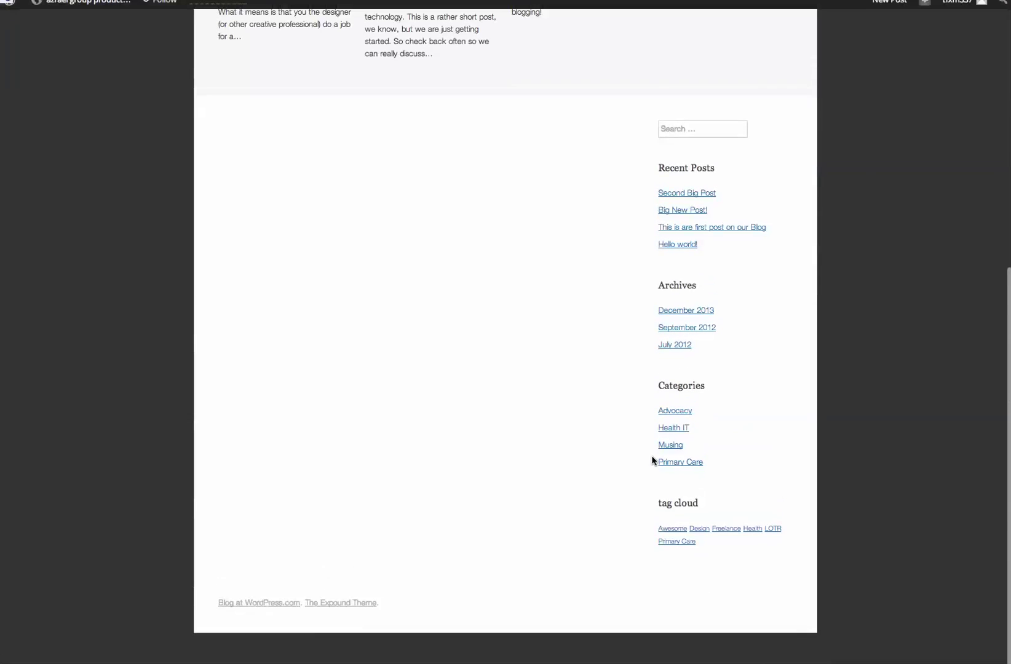
Return to the dashboard's Widgets page and remove the Tag Cloud widget from the sidebar.
mouse_move(97, 12)
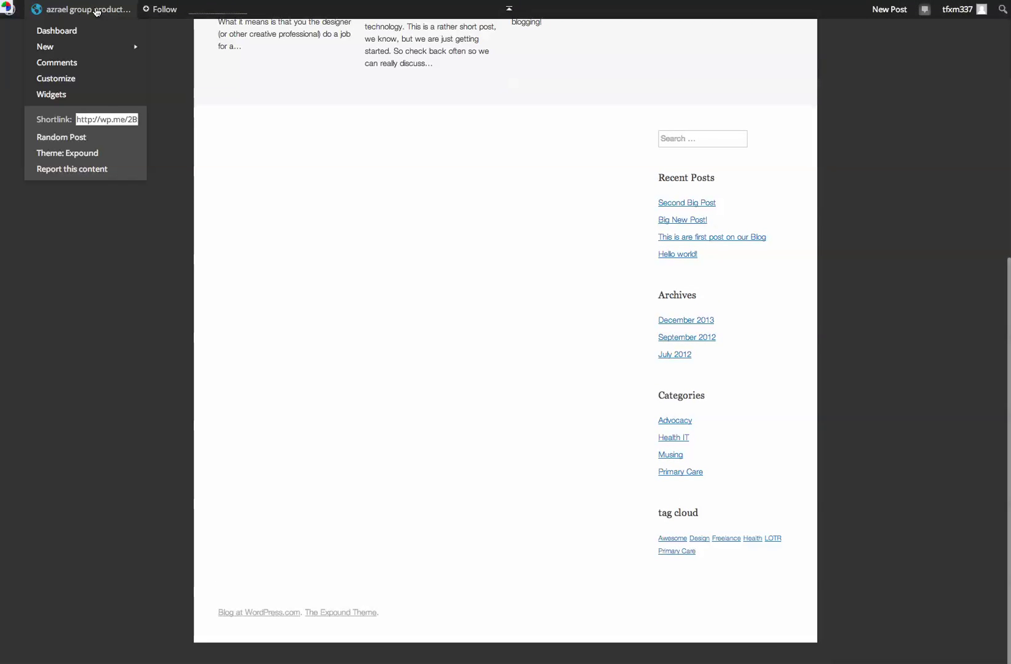
click(57, 30)
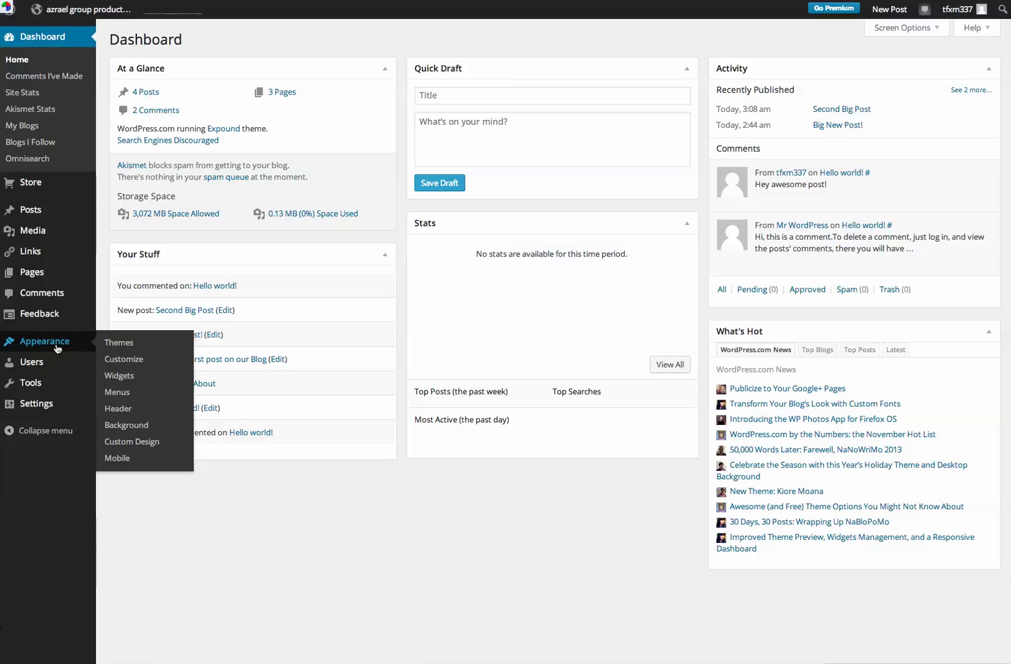
click(120, 375)
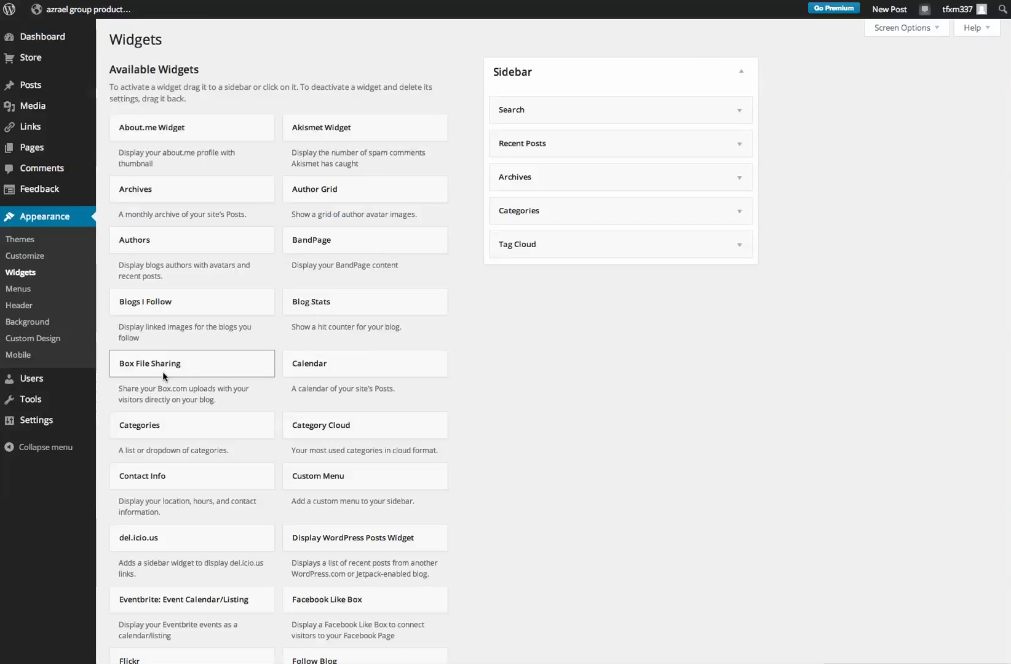
drag(580, 254, 252, 289)
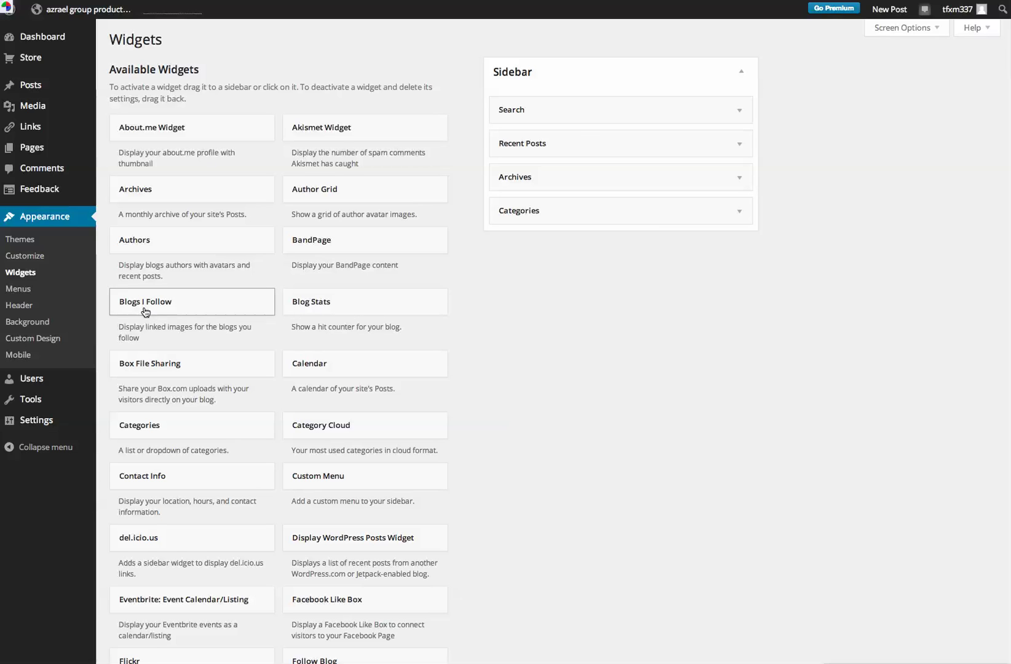
Add the Blogs I Follow and Contact Info widgets to the sidebar below Categories, and collapse Contact Info.
drag(147, 306, 528, 250)
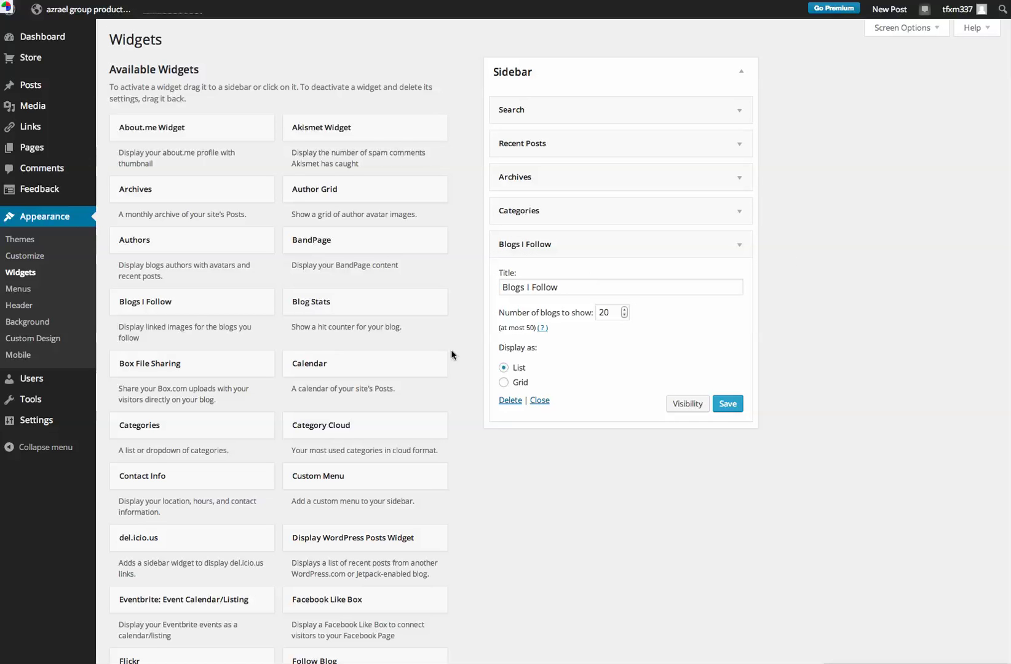
drag(195, 477, 575, 441)
scroll(577, 441, down, 5)
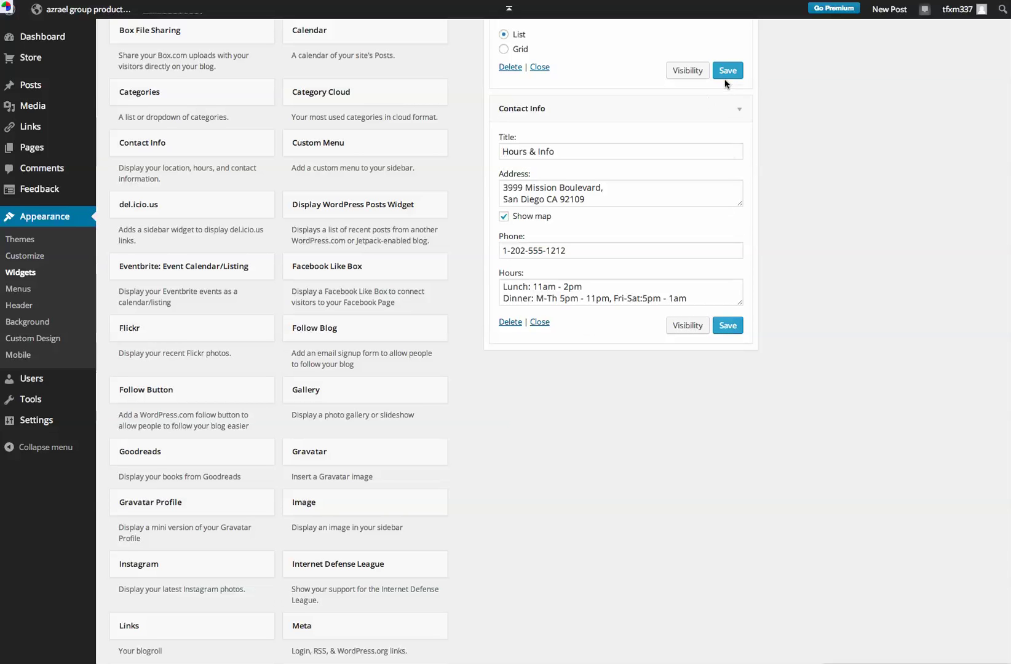
click(535, 323)
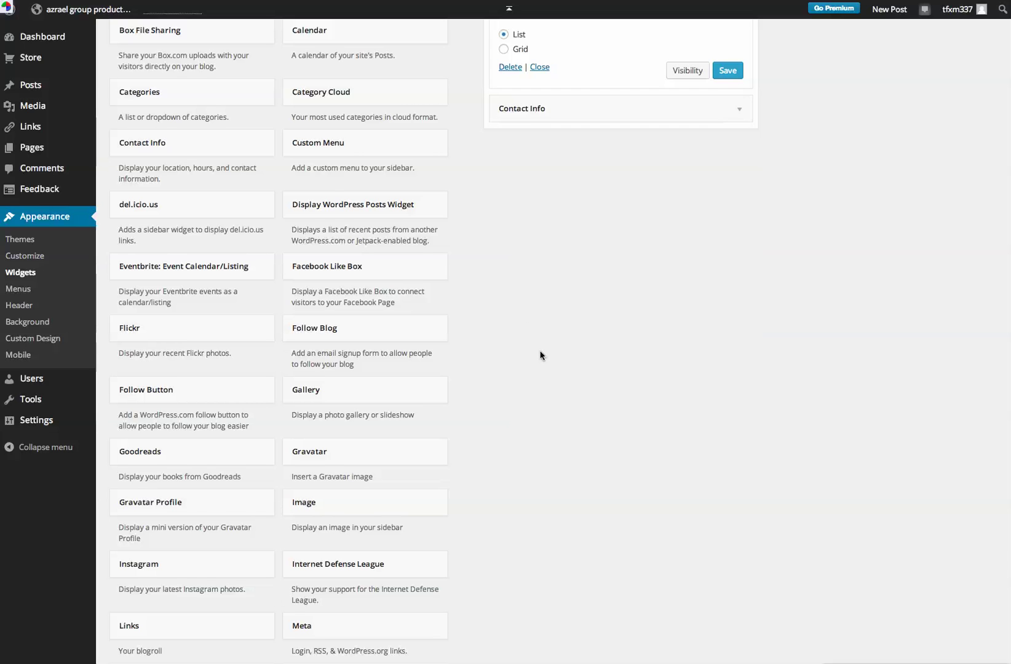
Check the Contact Info widget's expanded settings, and delete the Blogs I Follow widget from the sidebar.
scroll(541, 344, up, 2)
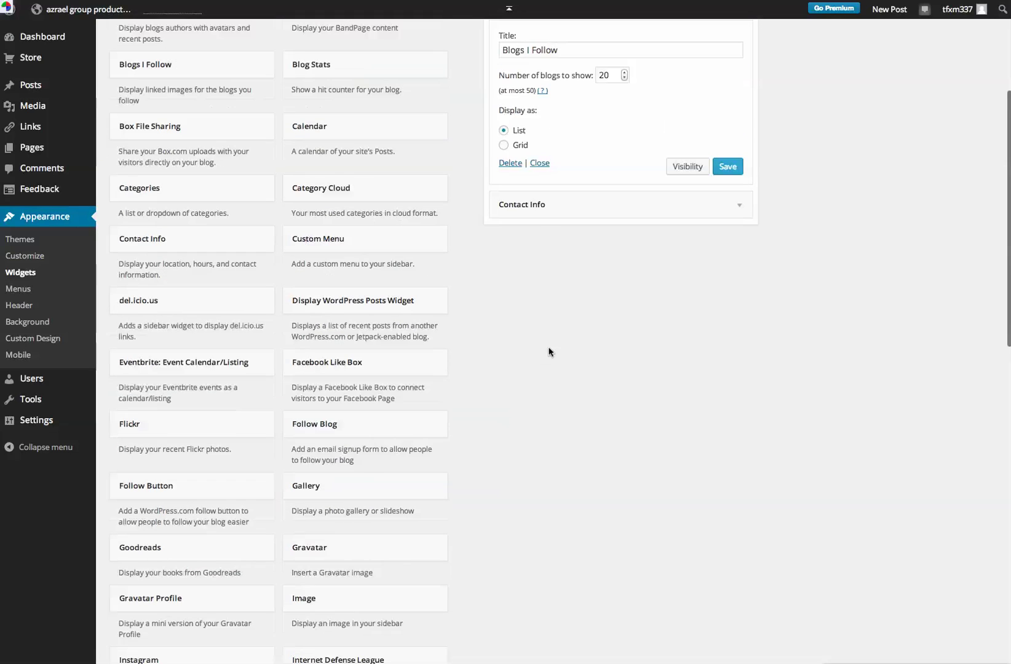
click(741, 207)
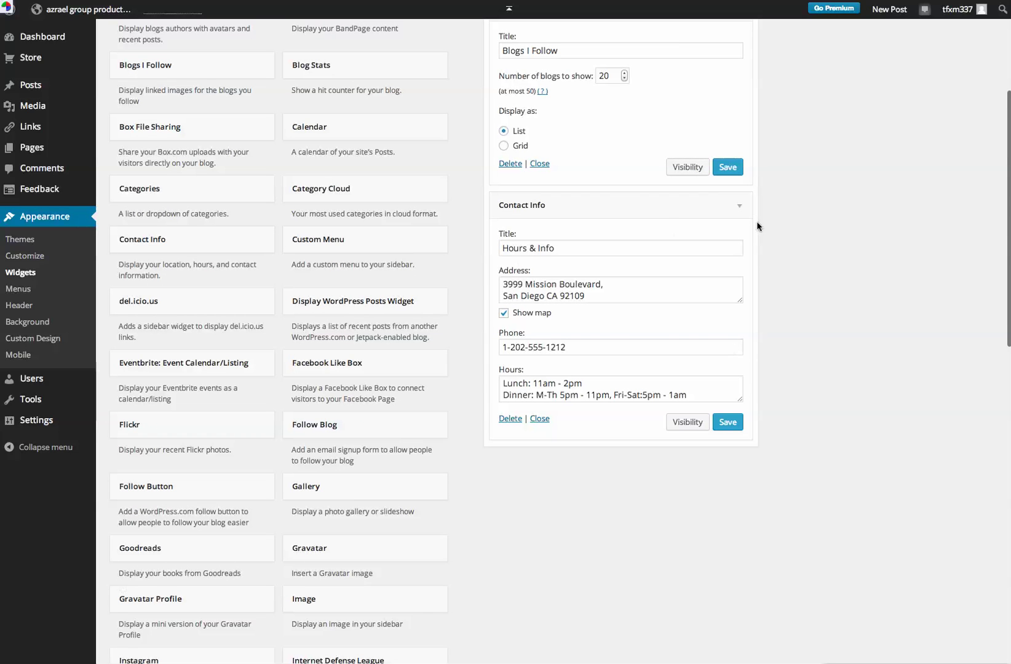
click(739, 207)
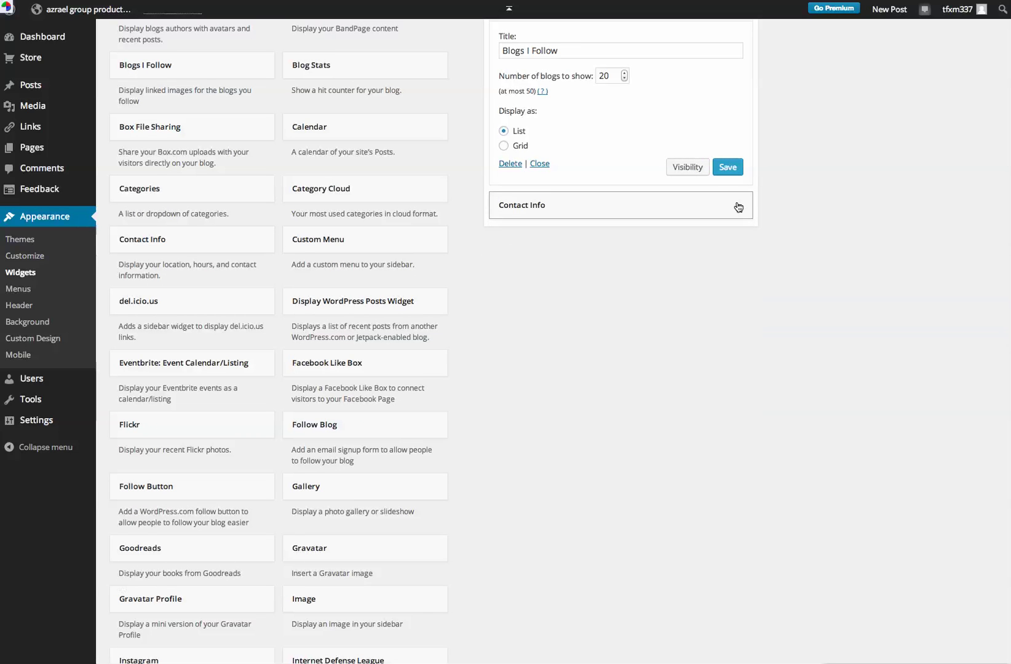
click(738, 206)
click(511, 168)
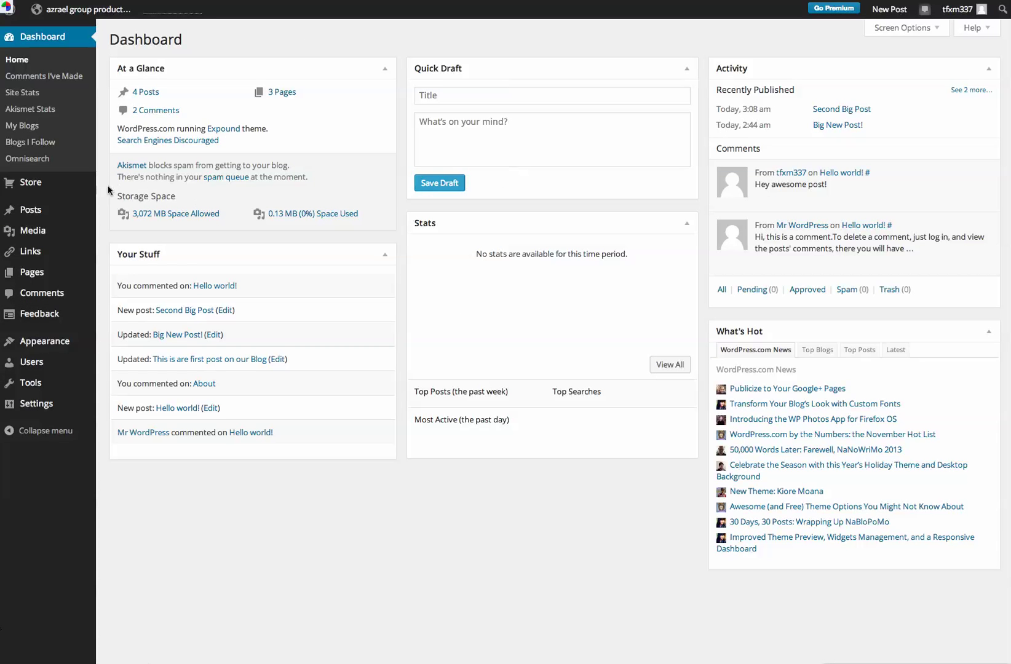
Open the Custom Header settings page for the blog.
mouse_move(74, 342)
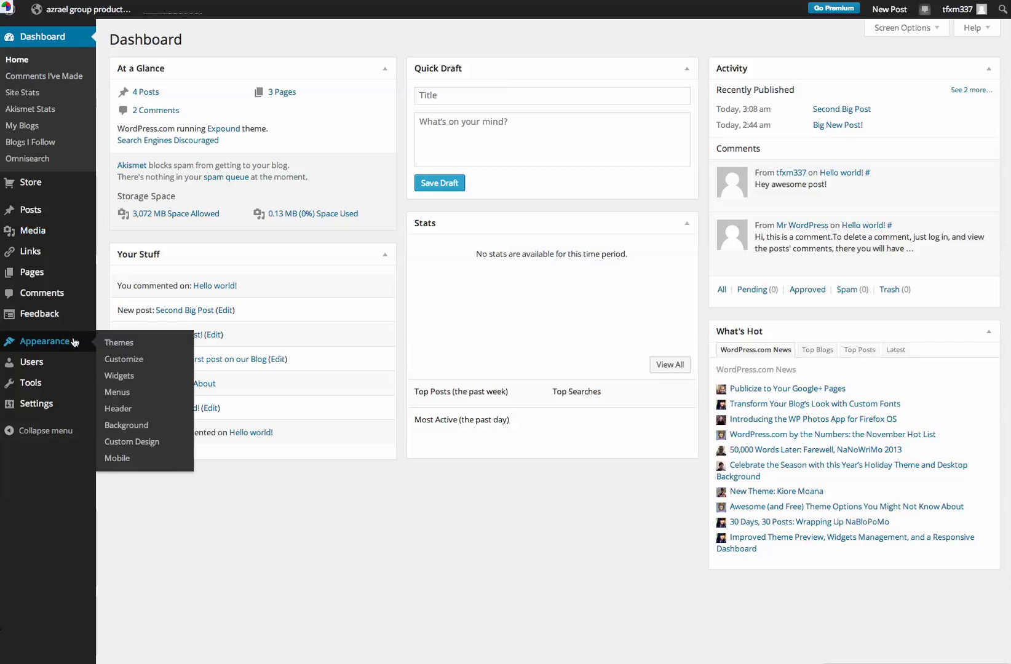
click(123, 411)
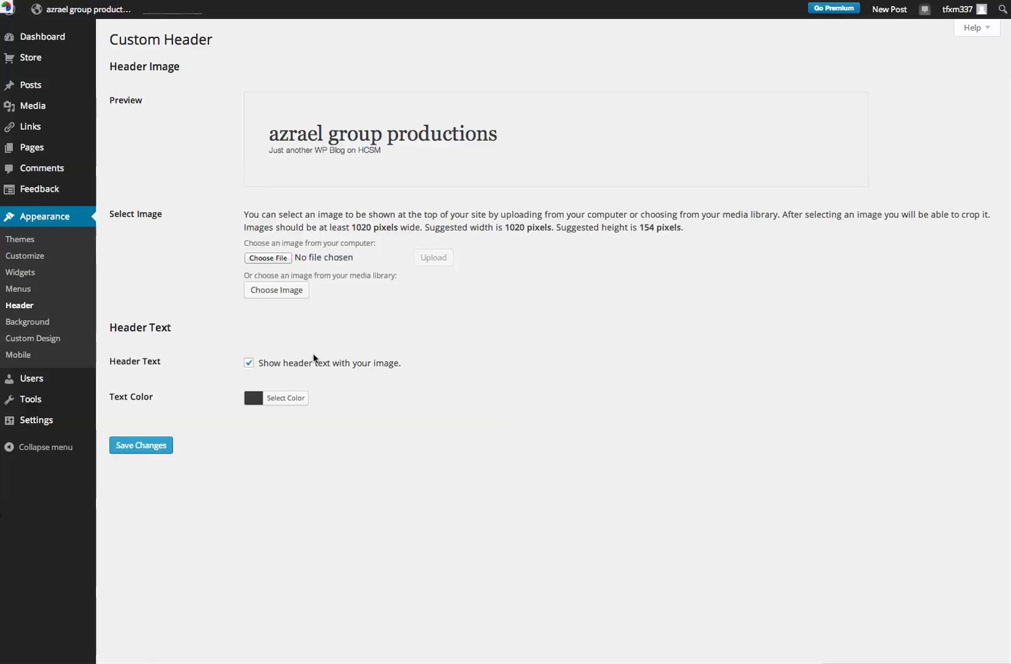
View the blog's Custom Background settings and the Custom Design upgrade page.
click(28, 324)
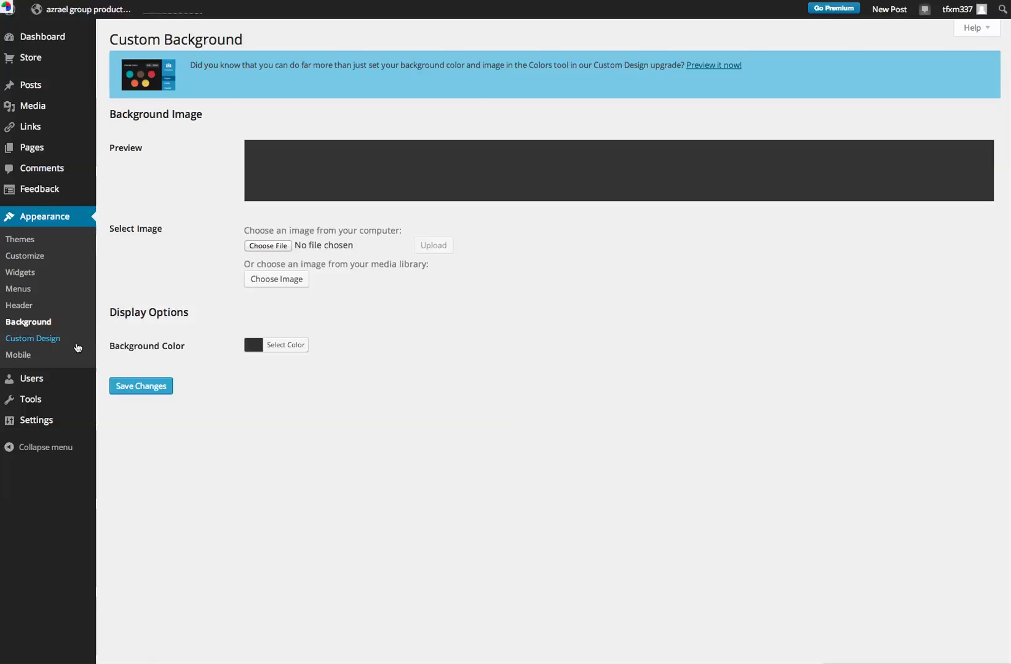
click(56, 344)
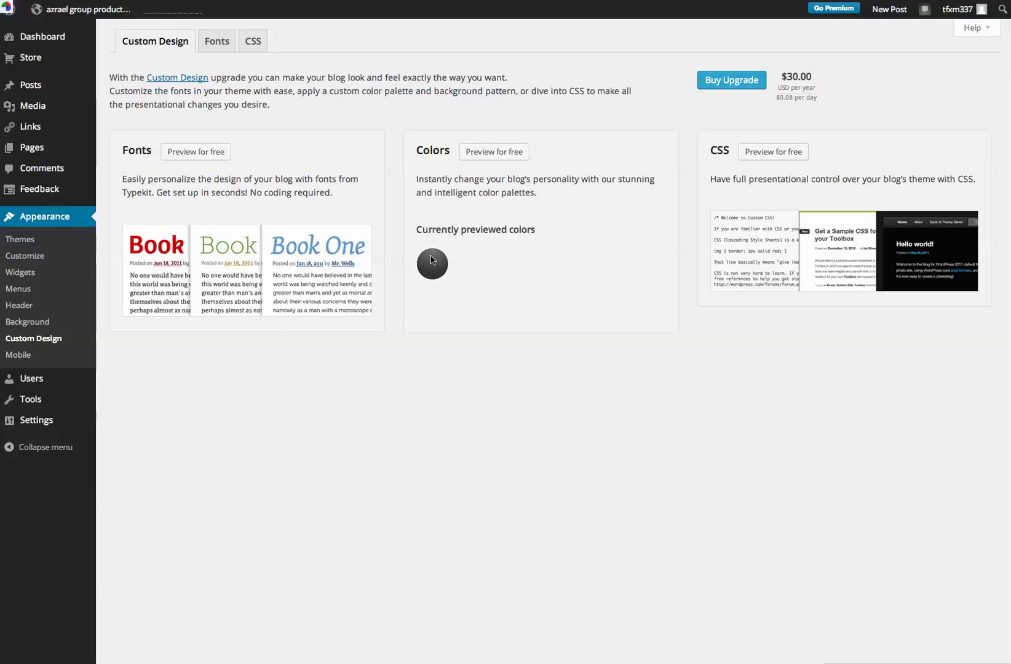
Open the list of all users and check the role options available for changing a user's role.
mouse_move(37, 381)
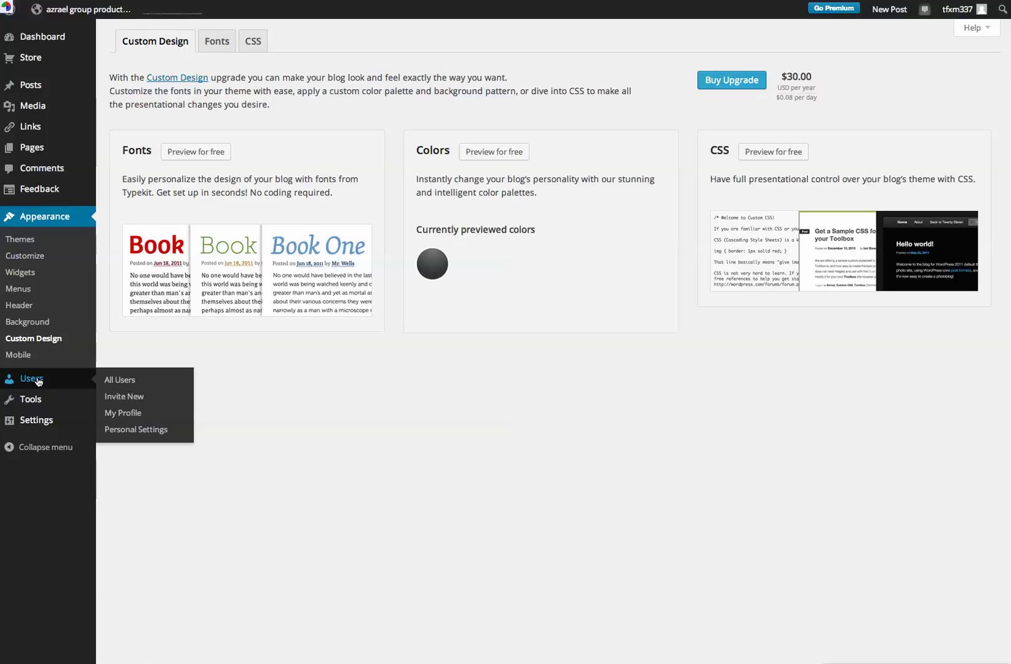
click(38, 381)
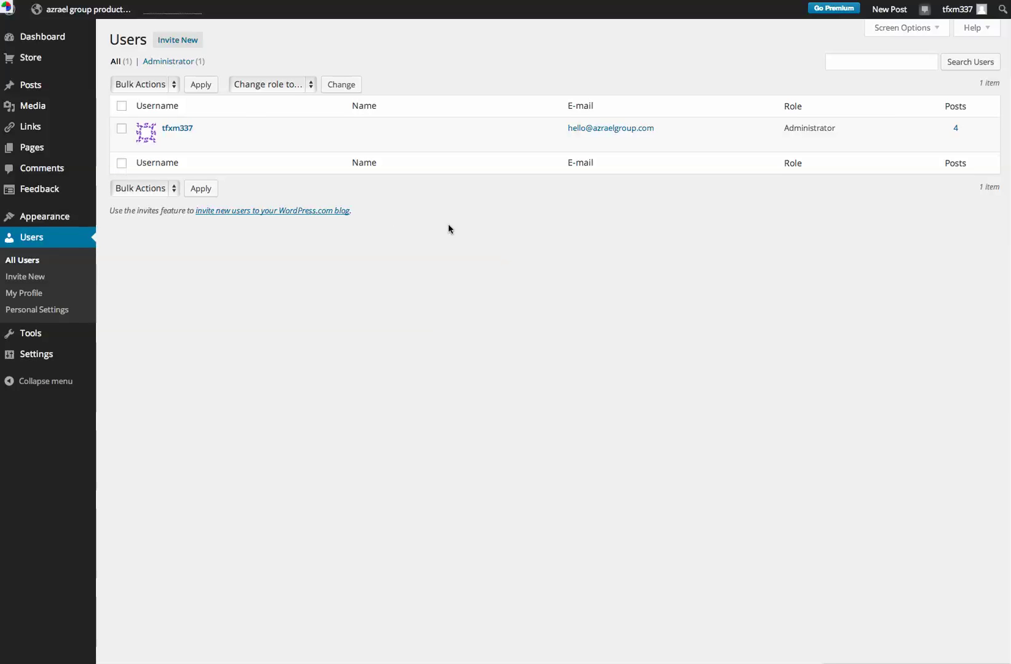
click(288, 89)
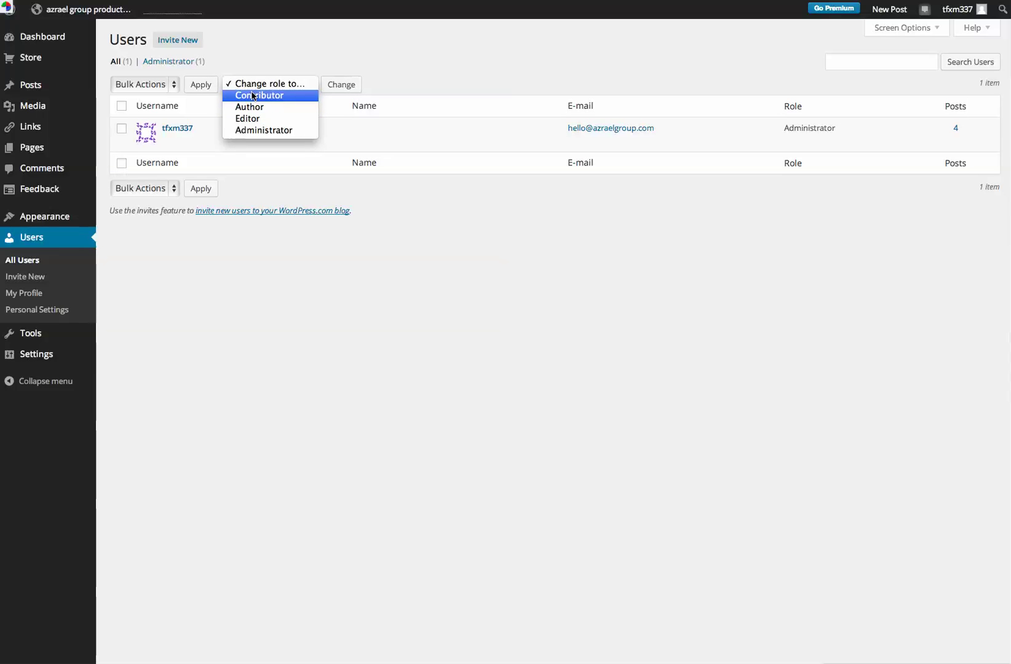
click(376, 297)
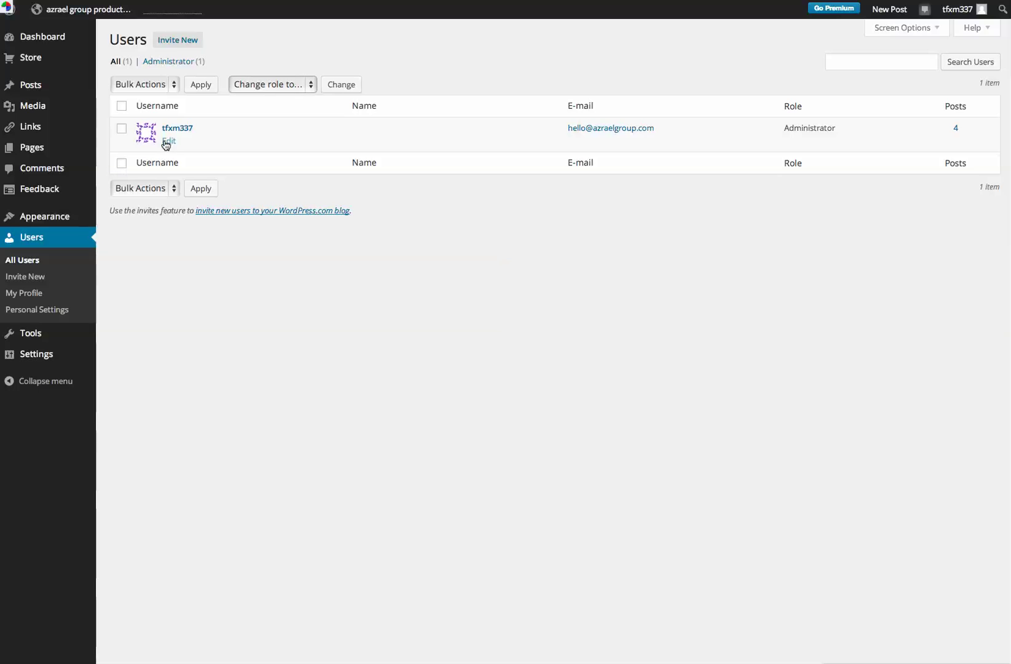
Open the administrator's public profile for editing and review its basic details, contacts, photos, links and external services.
click(168, 142)
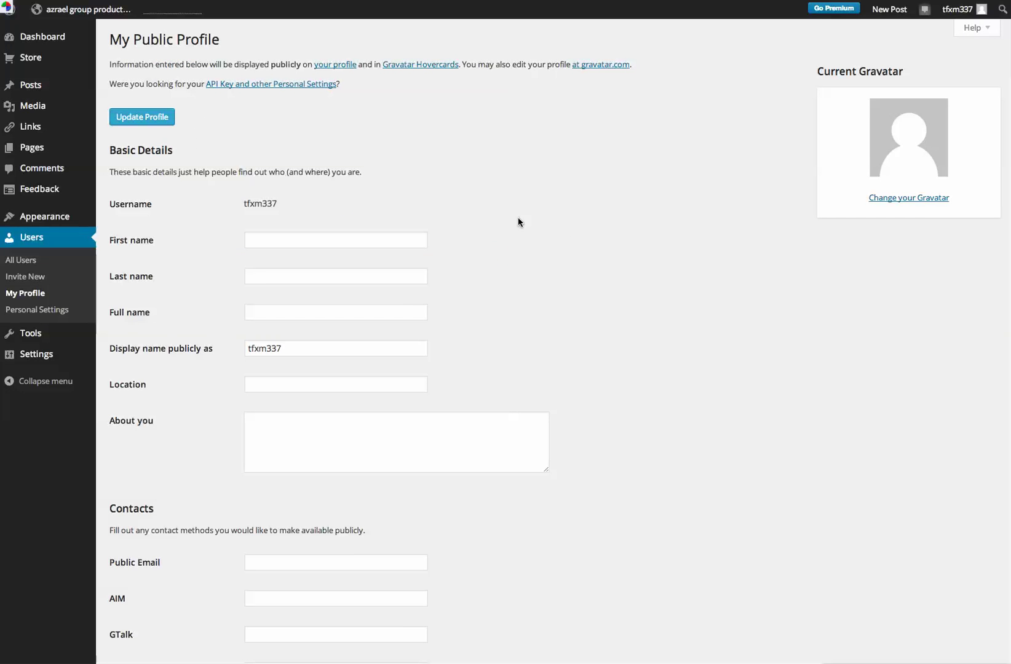
scroll(433, 212, down, 10)
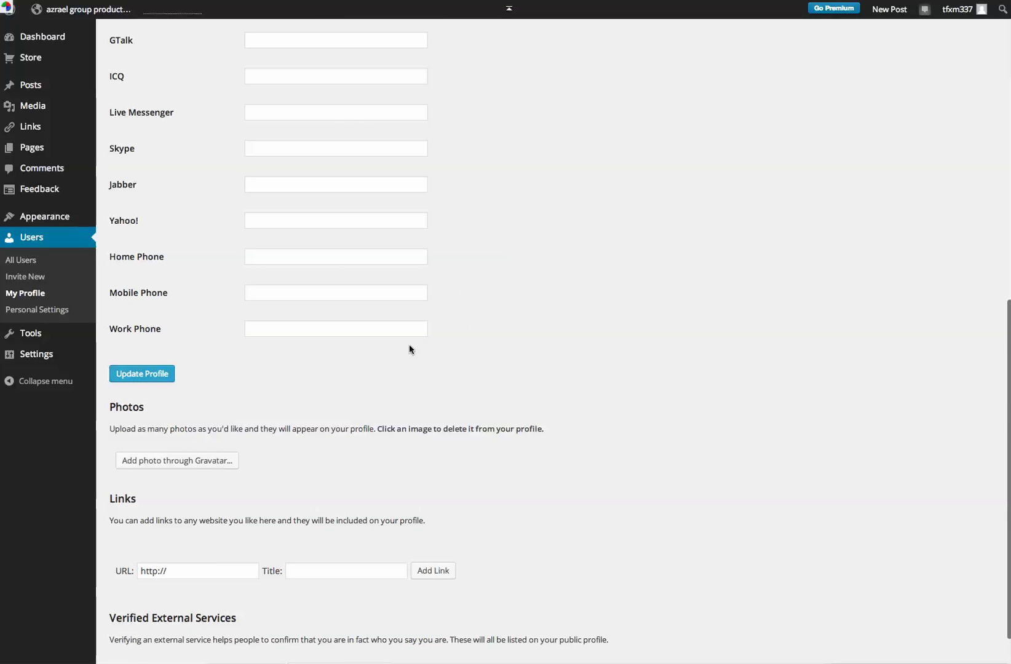
scroll(470, 405, down, 3)
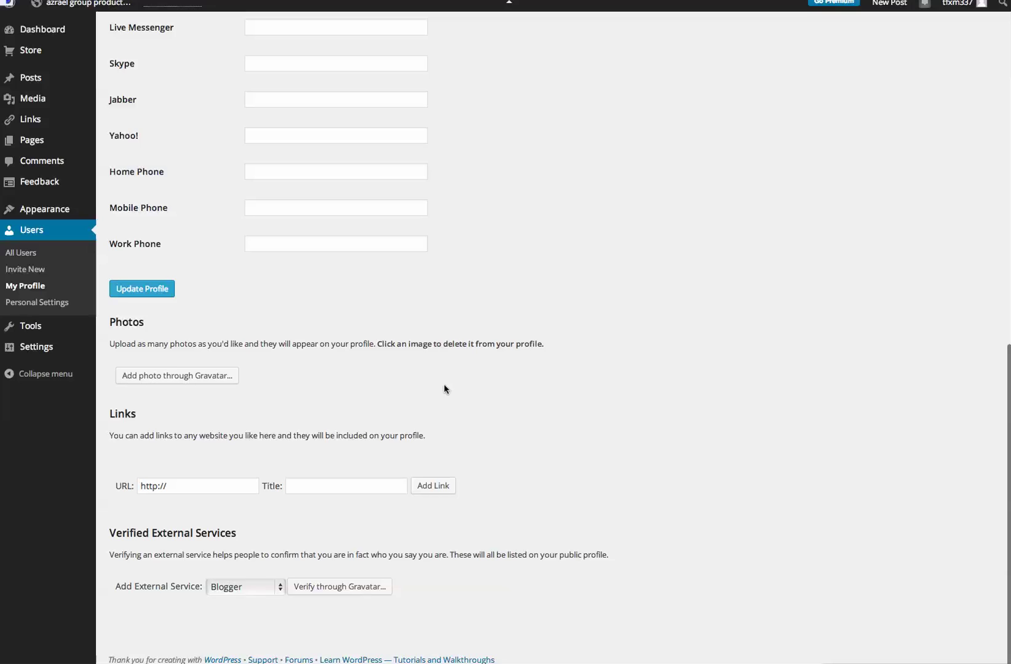
Open the page for inviting new users to the blog and check the roles an invitee can receive.
click(24, 277)
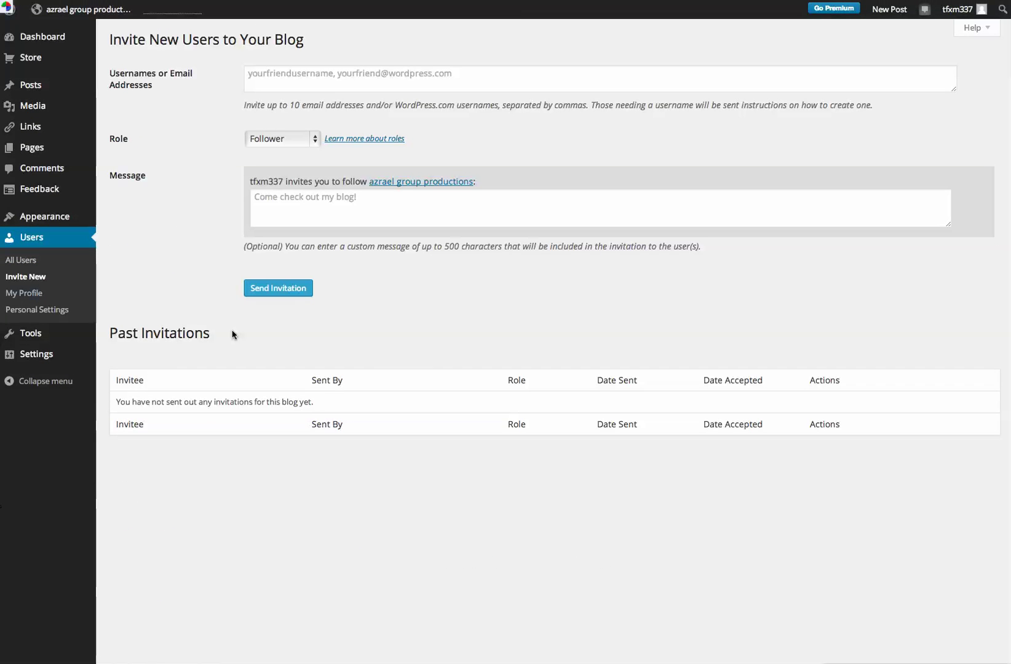
click(288, 139)
click(526, 126)
Try the Light, Blue and Ocean admin color schemes in Personal Settings, and switch back to Default.
click(25, 316)
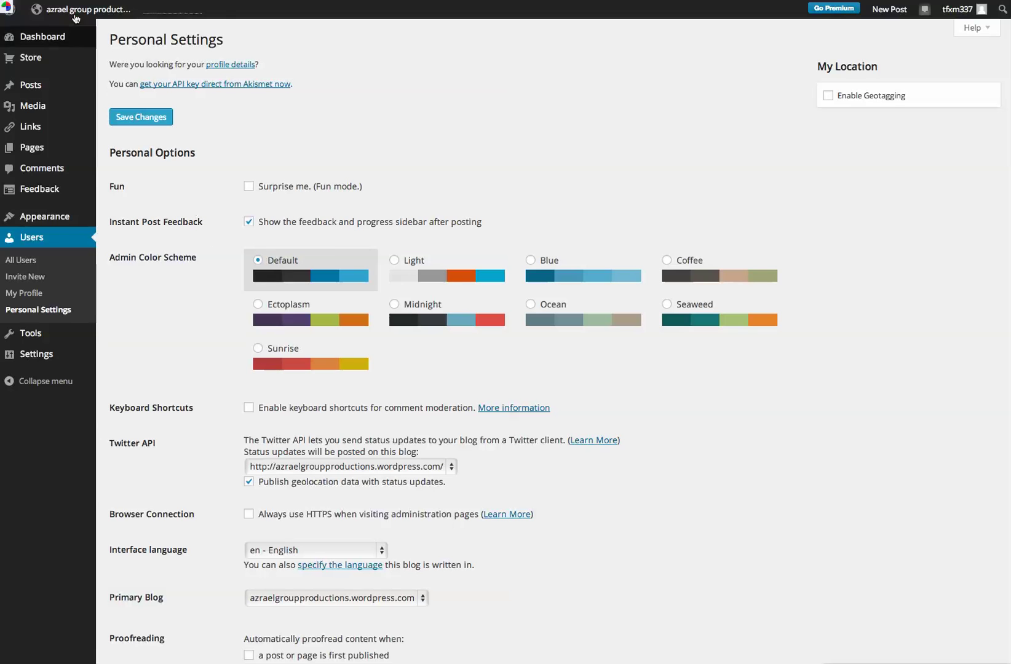
click(396, 263)
click(530, 262)
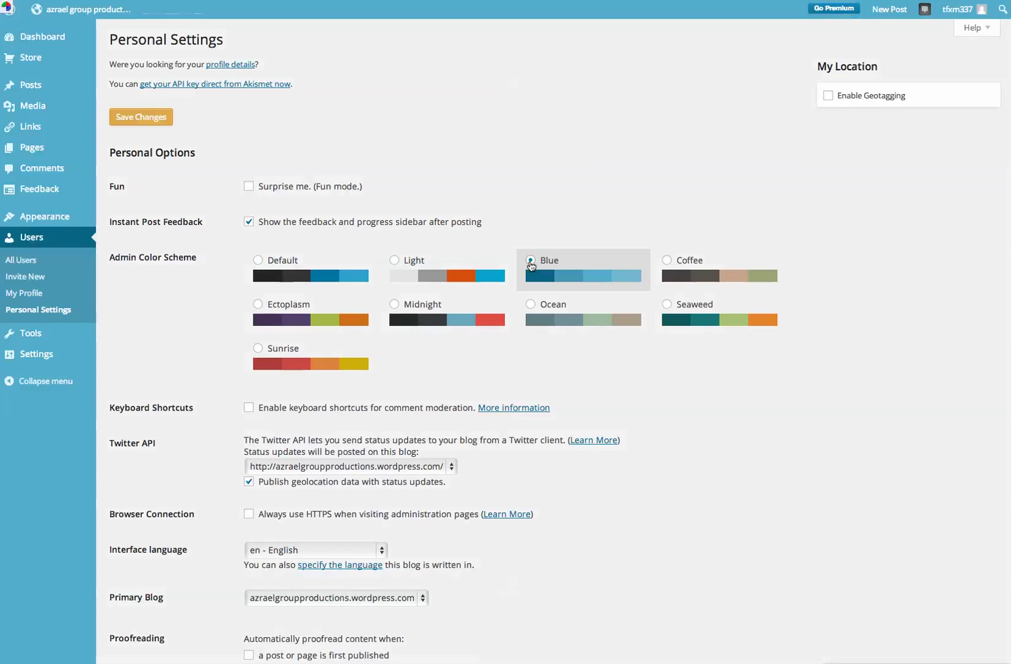
click(530, 305)
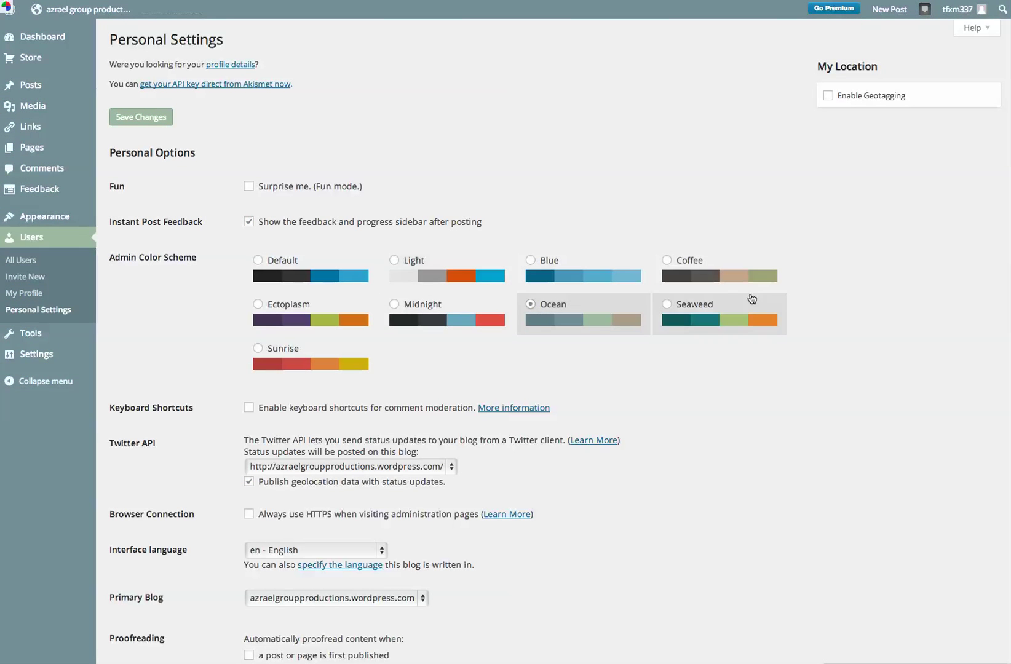
click(258, 262)
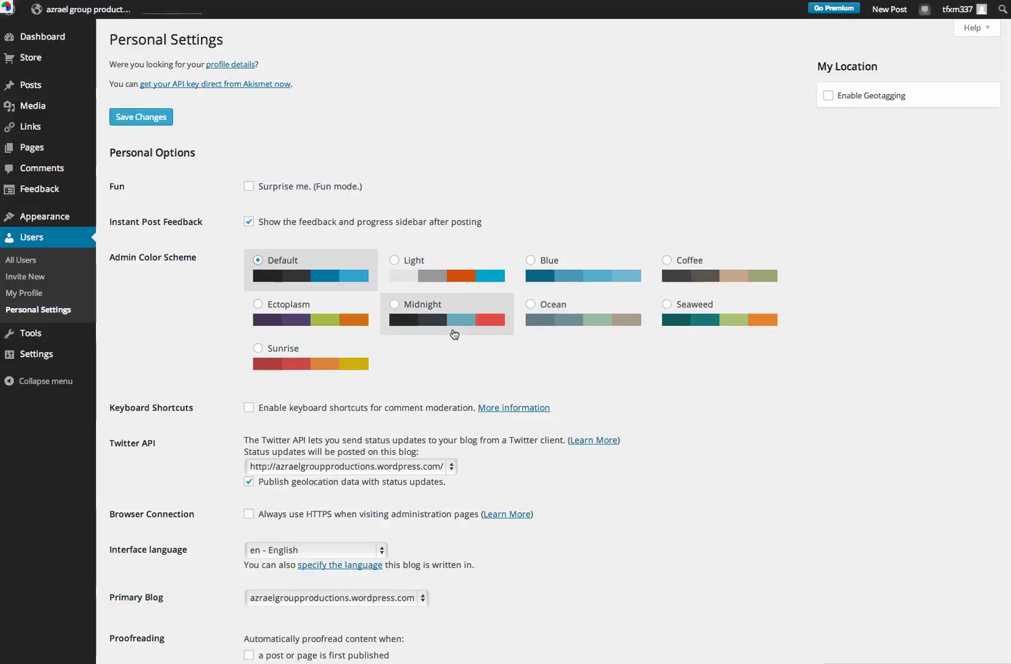
Review the rest of the Personal Settings, including interface language, proofreading options and account details.
scroll(406, 357, down, 4)
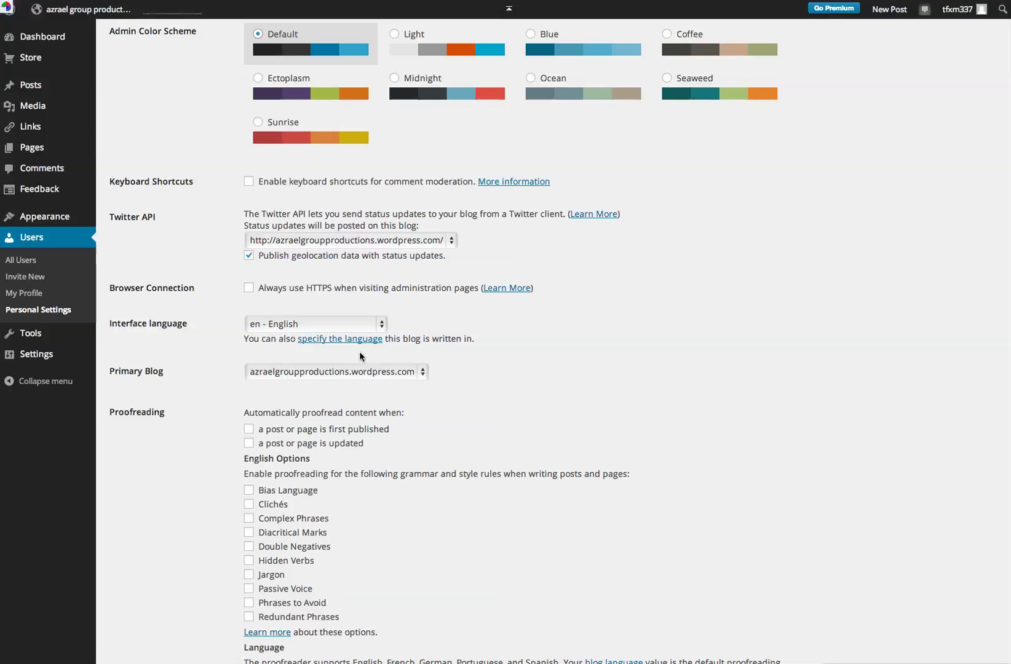
scroll(359, 354, down, 4)
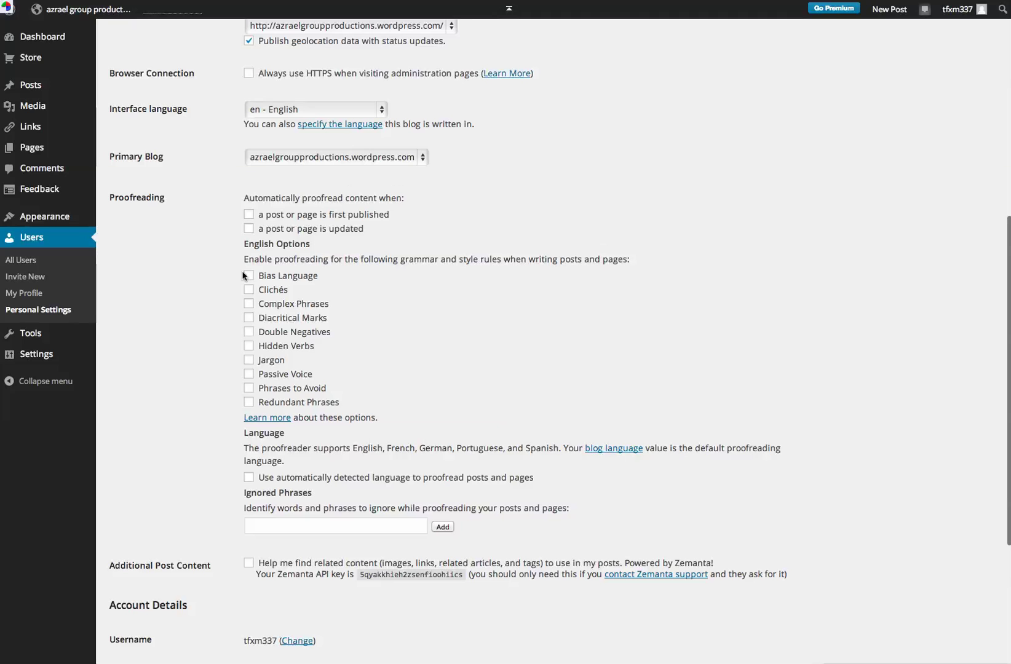
scroll(348, 446, down, 3)
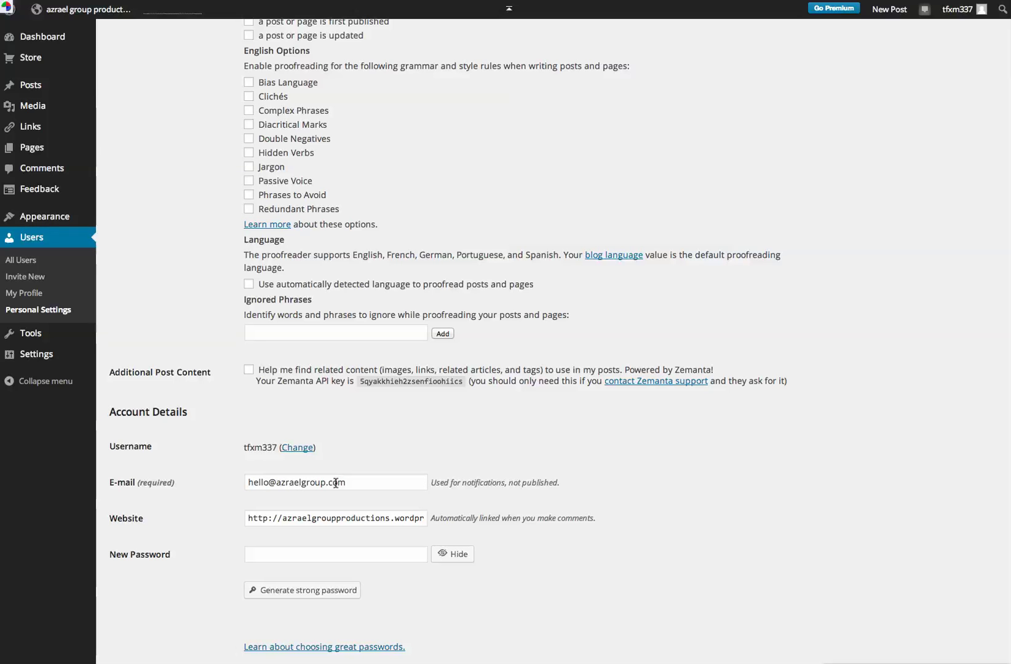
scroll(336, 483, down, 3)
scroll(351, 400, up, 15)
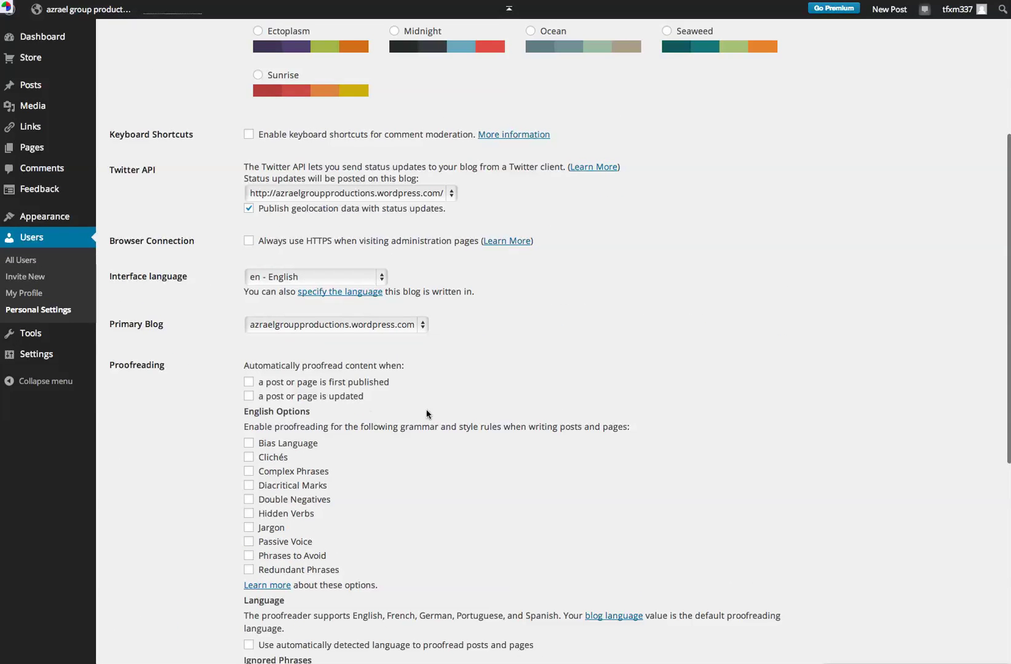
scroll(427, 409, up, 10)
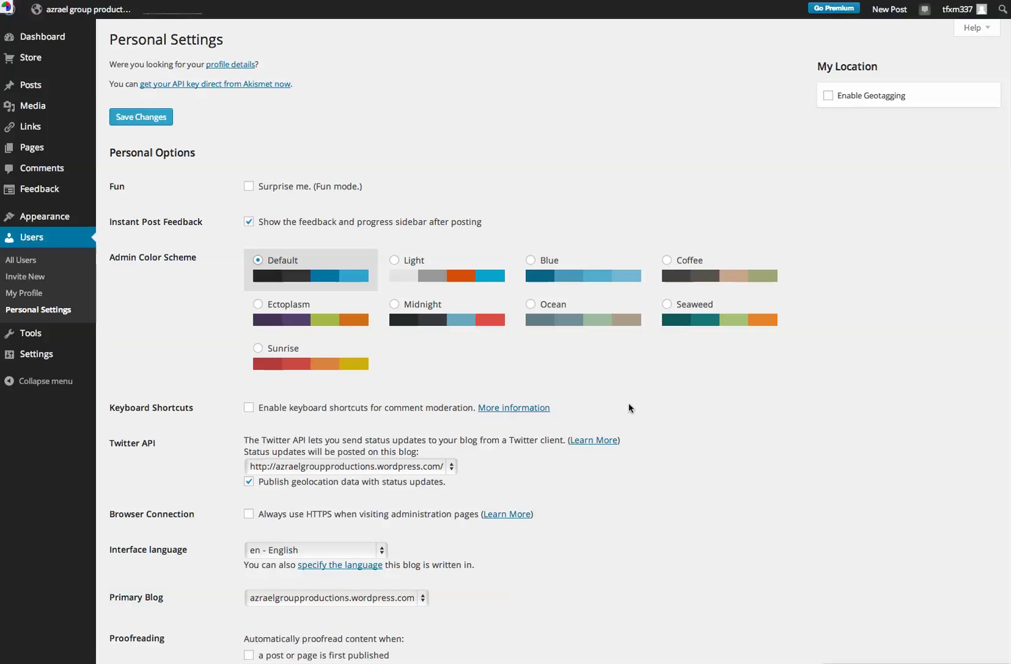
Look through the Available Tools page and the blog's import and export options.
click(30, 342)
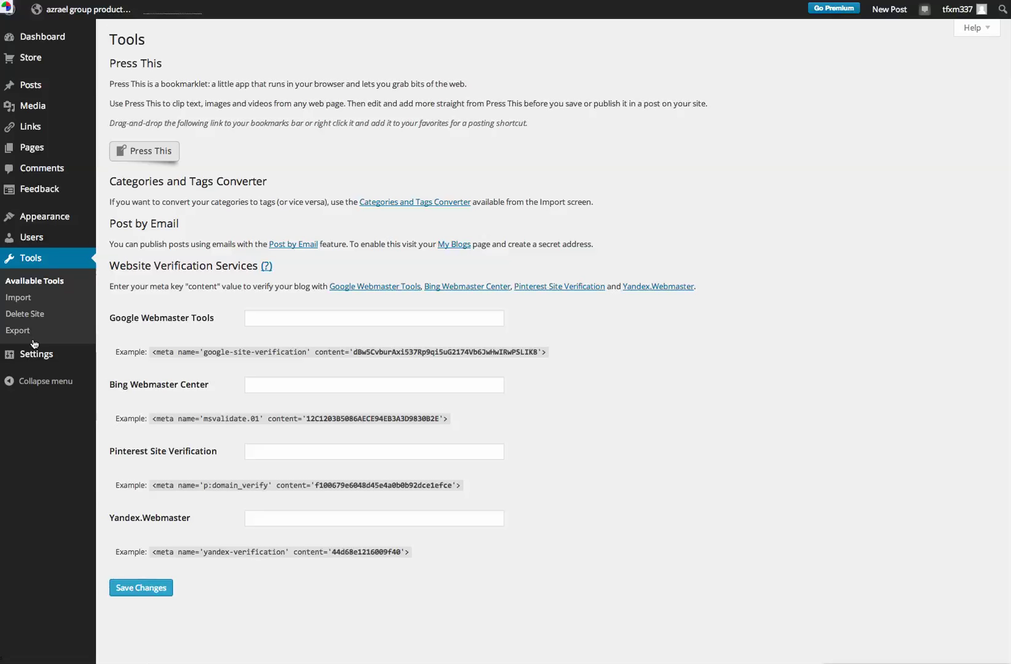
mouse_move(95, 351)
click(27, 298)
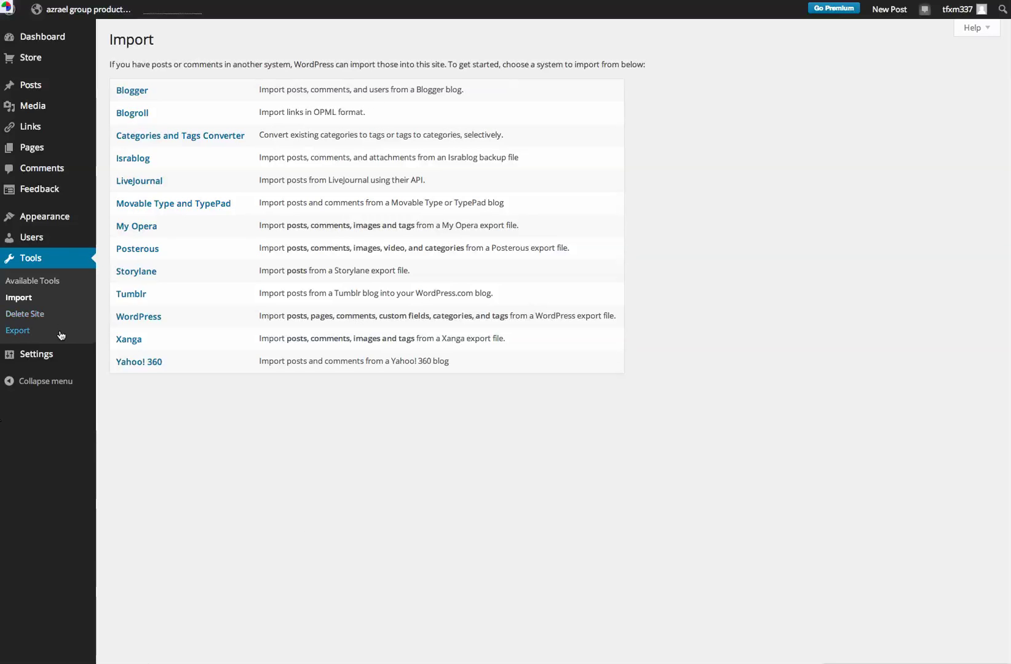
click(27, 333)
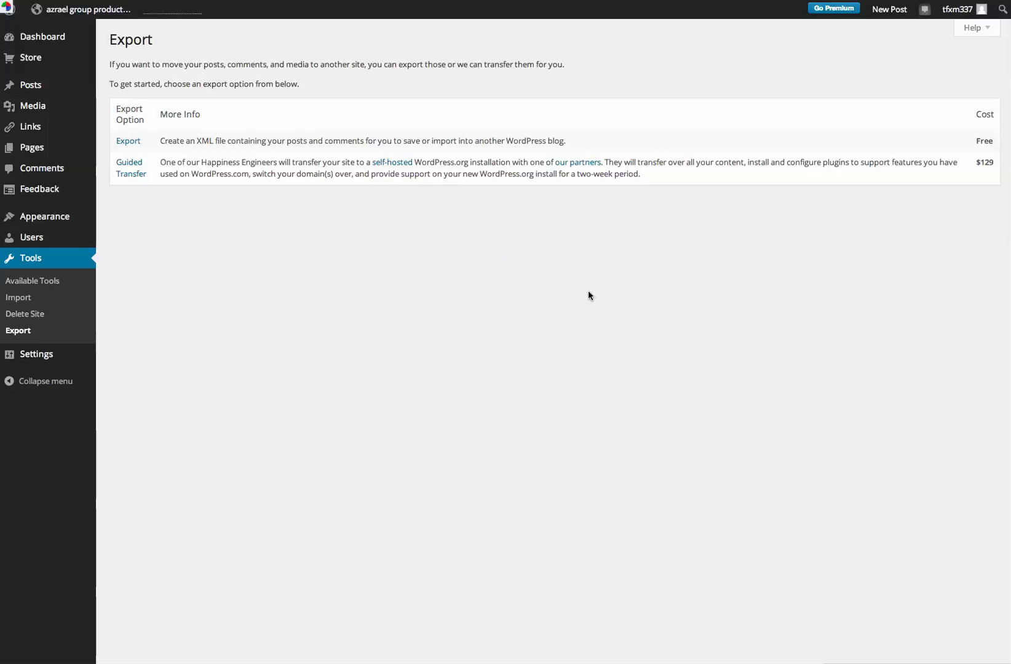
click(25, 298)
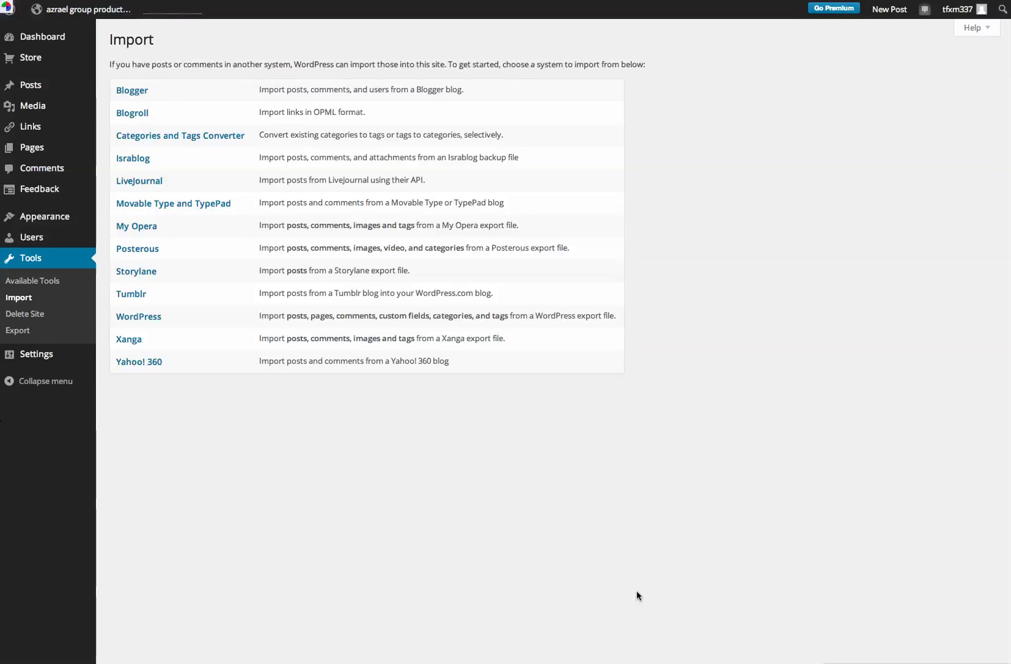
Download the free XML export file containing all of the blog's content.
click(18, 330)
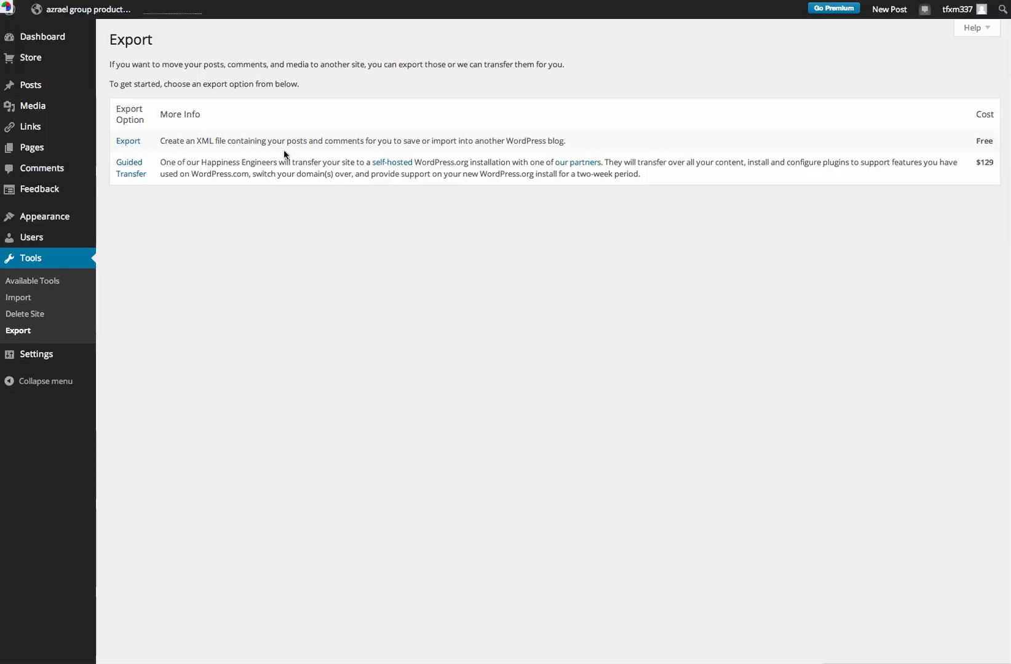
mouse_move(96, 146)
click(128, 141)
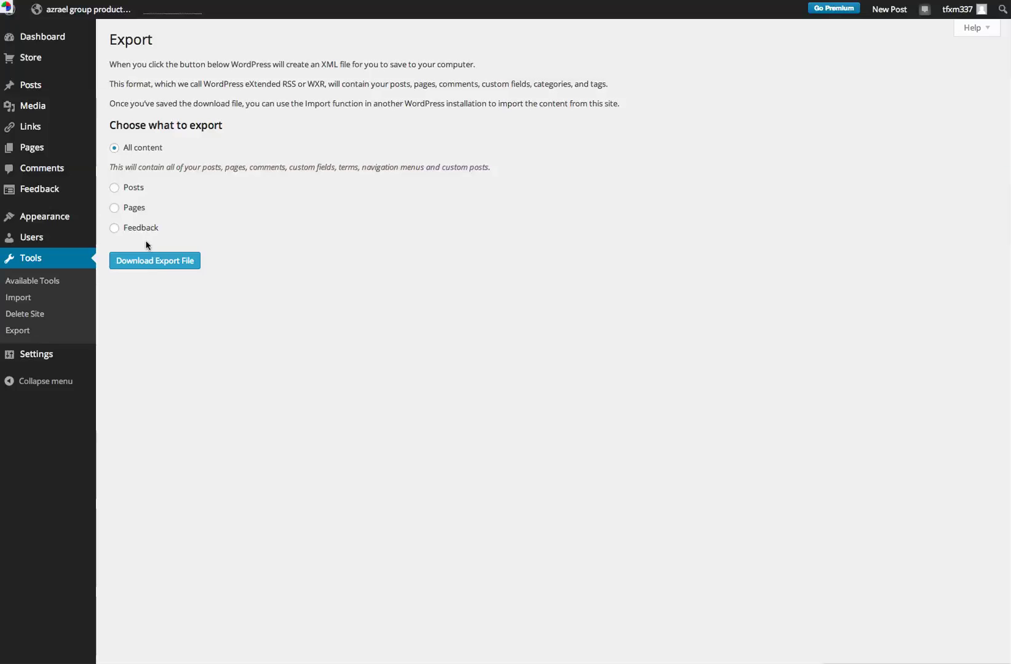
click(173, 263)
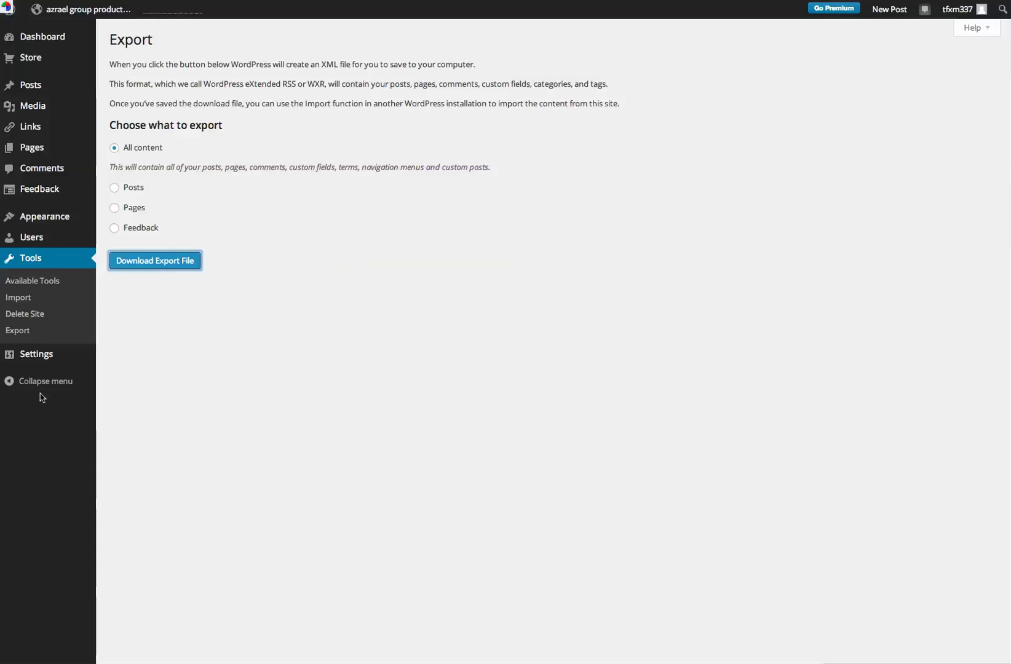
Capitalize the site title in the General Settings as Azrael Group Productions.
mouse_move(40, 354)
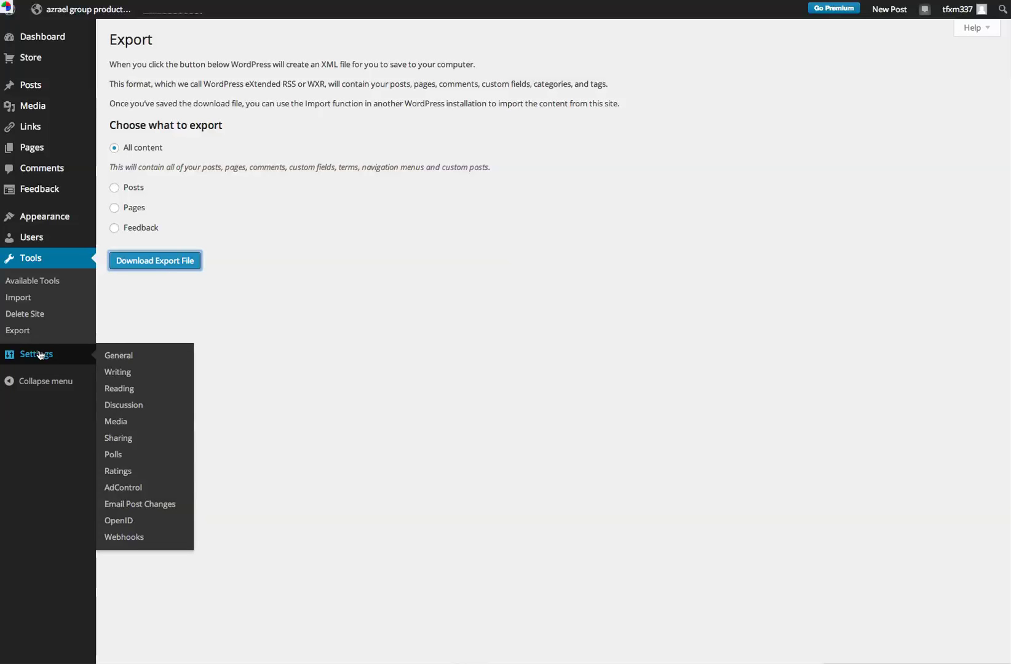
click(118, 356)
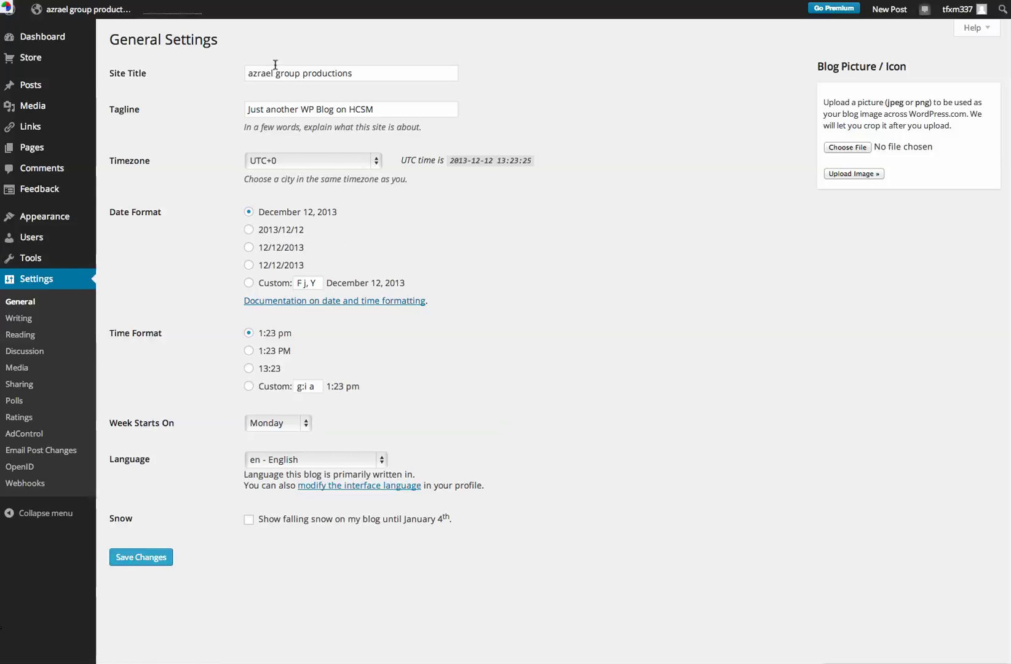
click(250, 74)
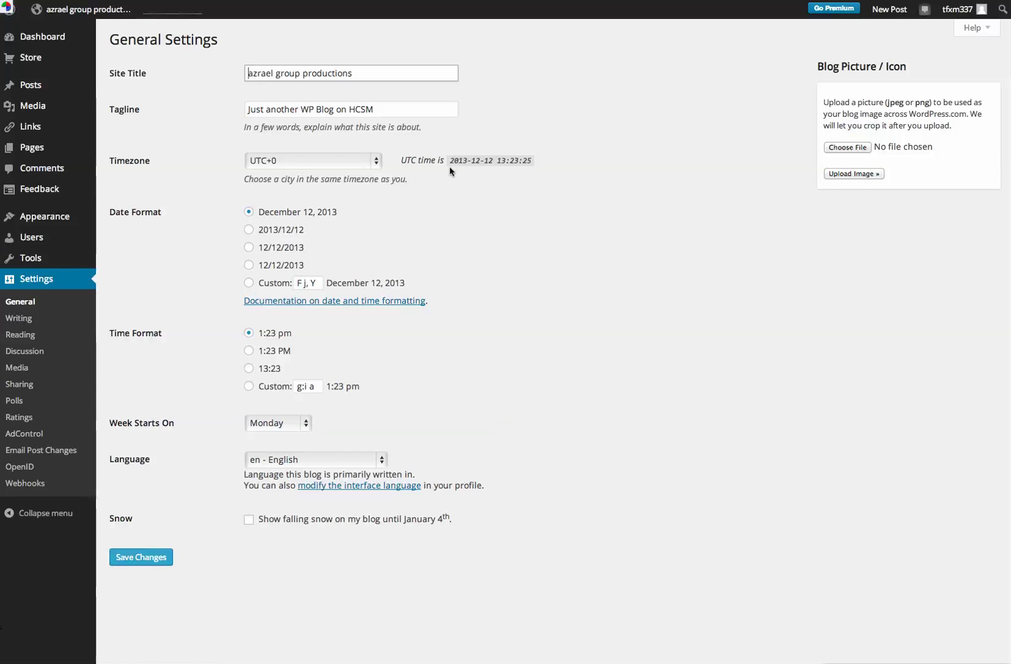
key(BackSpace)
text(A)
click(281, 73)
key(BackSpace)
text(G)
click(308, 74)
key(BackSpace)
text(P)
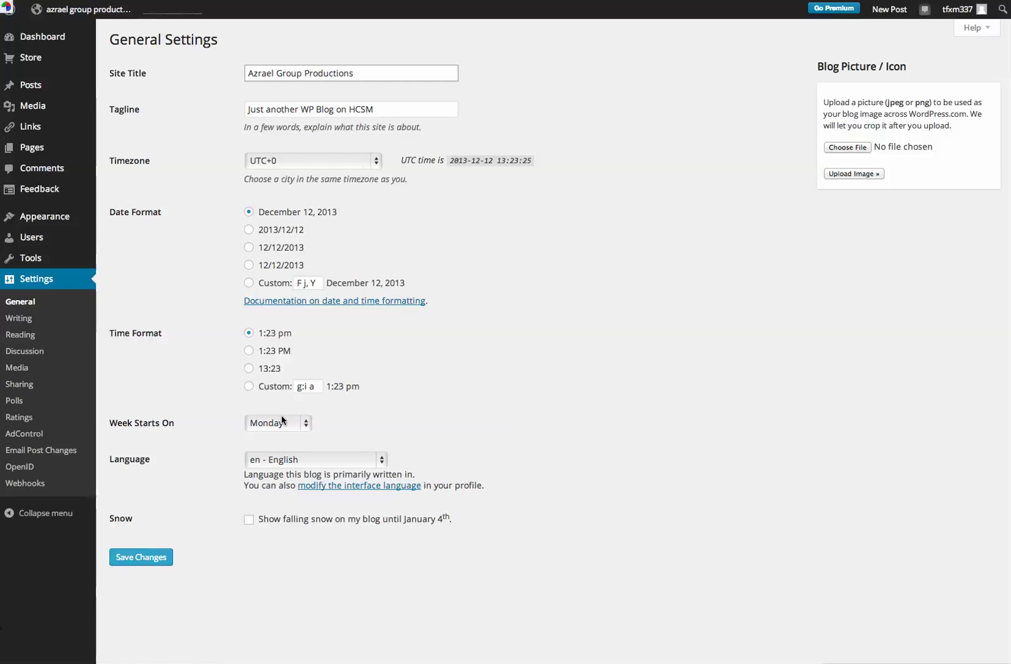
Choose en - English as the blog language and save the General Settings.
click(289, 459)
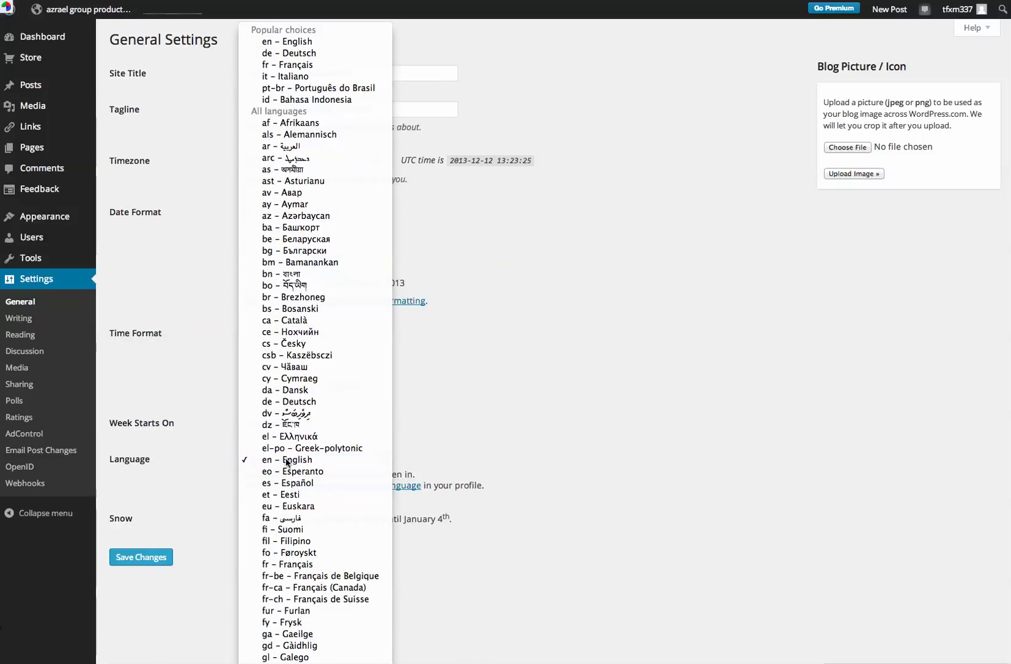
click(285, 458)
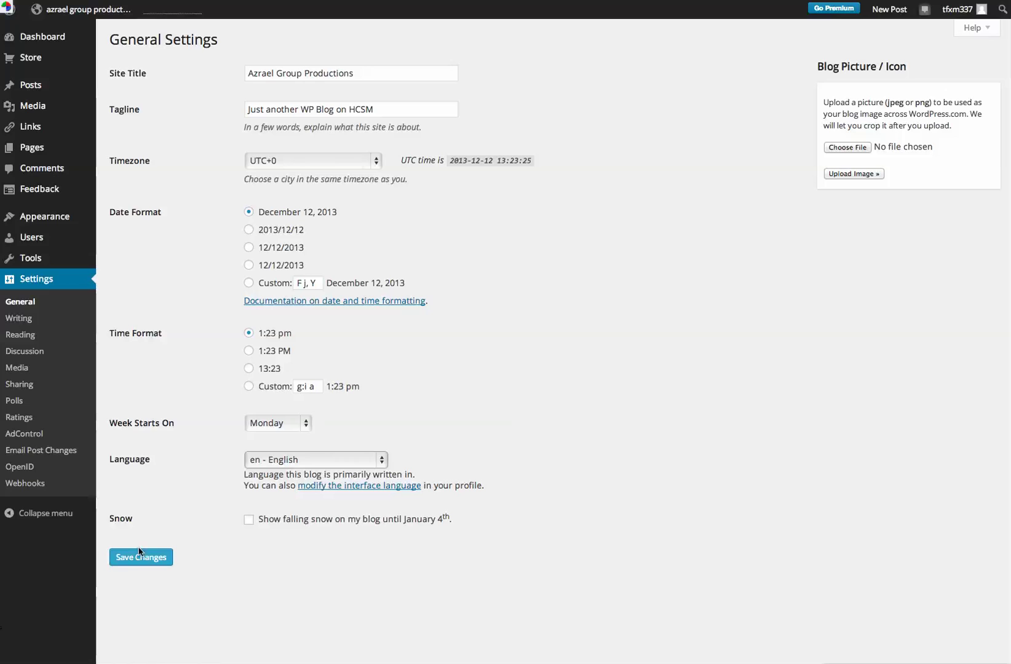
click(140, 564)
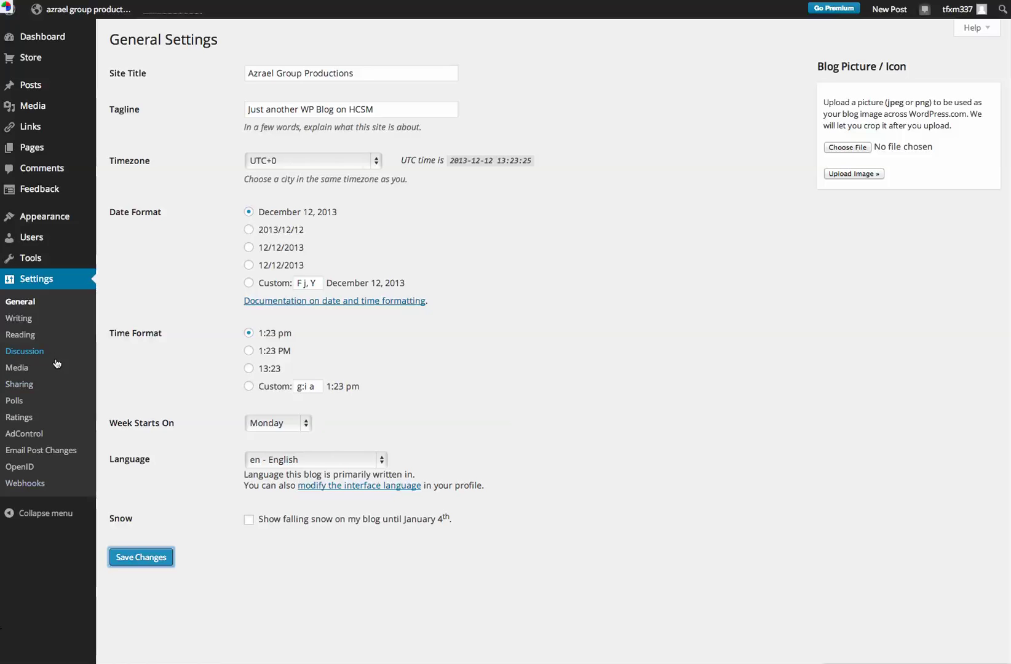
Examine the Writing Settings, including the choices for default post category, default post format and default link category.
click(20, 320)
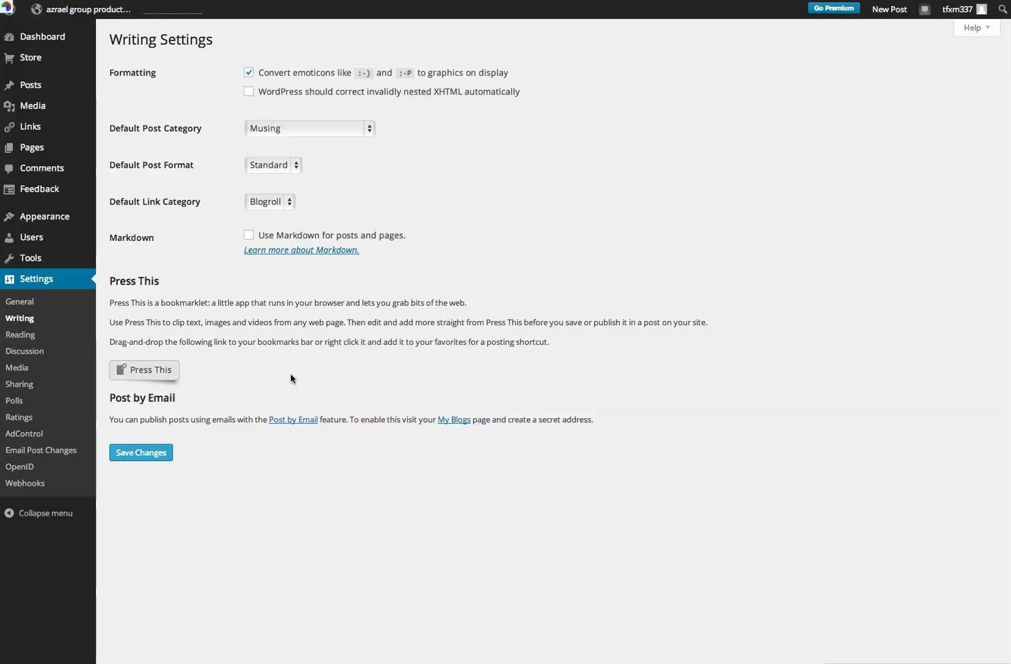
click(284, 125)
click(284, 126)
click(263, 166)
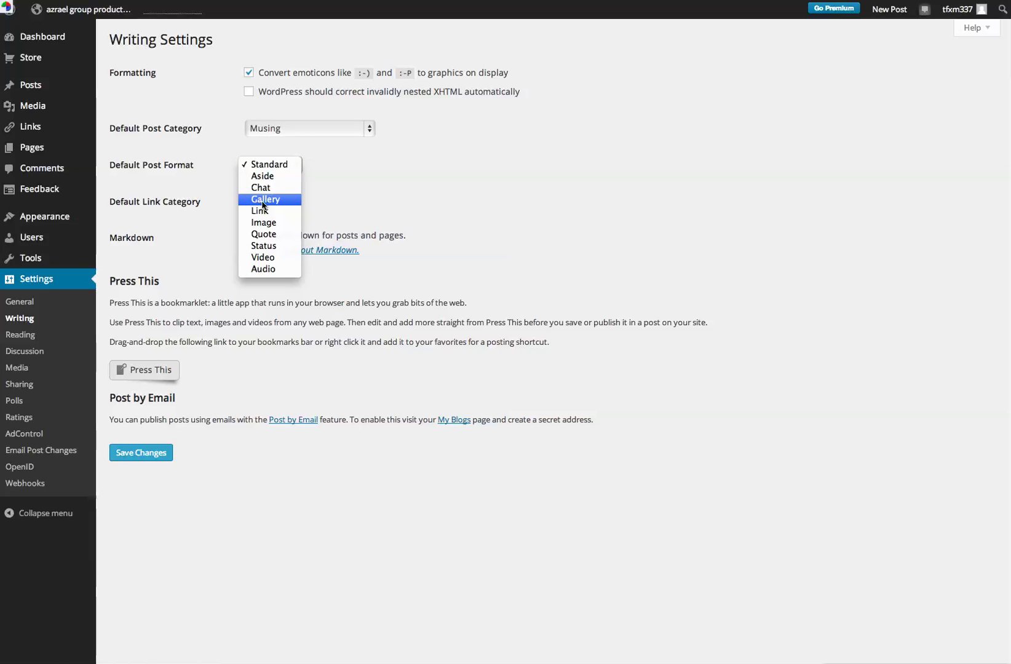
click(151, 171)
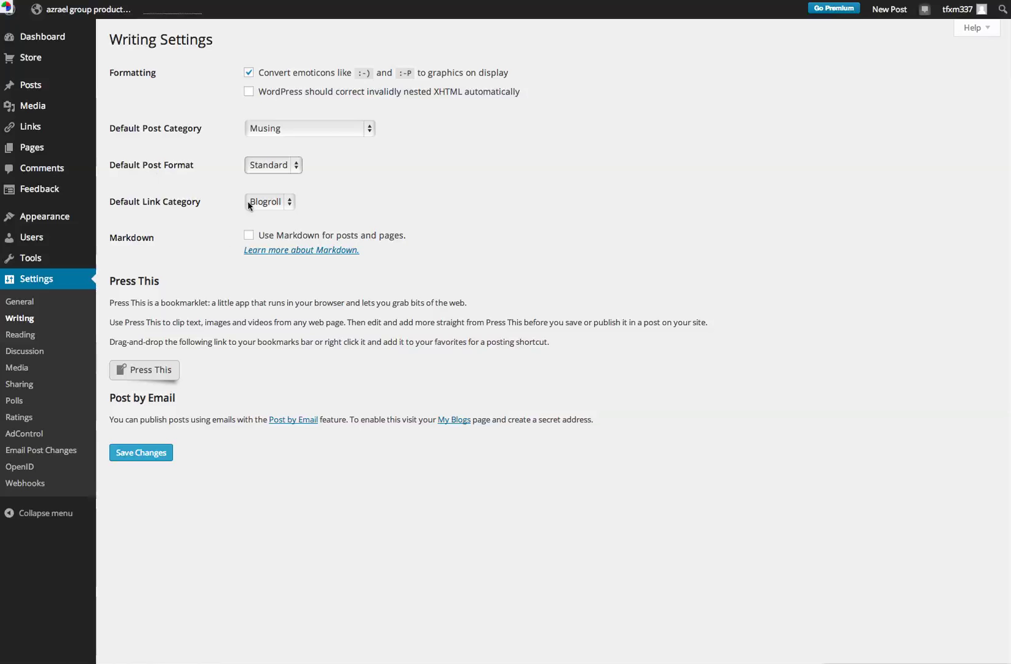
click(269, 204)
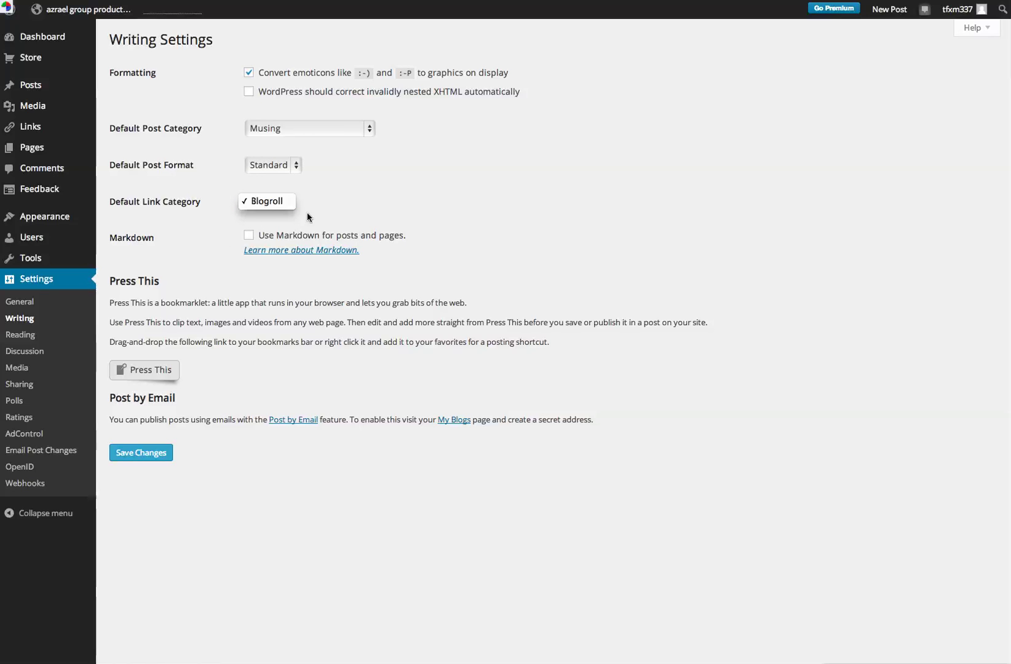
click(412, 208)
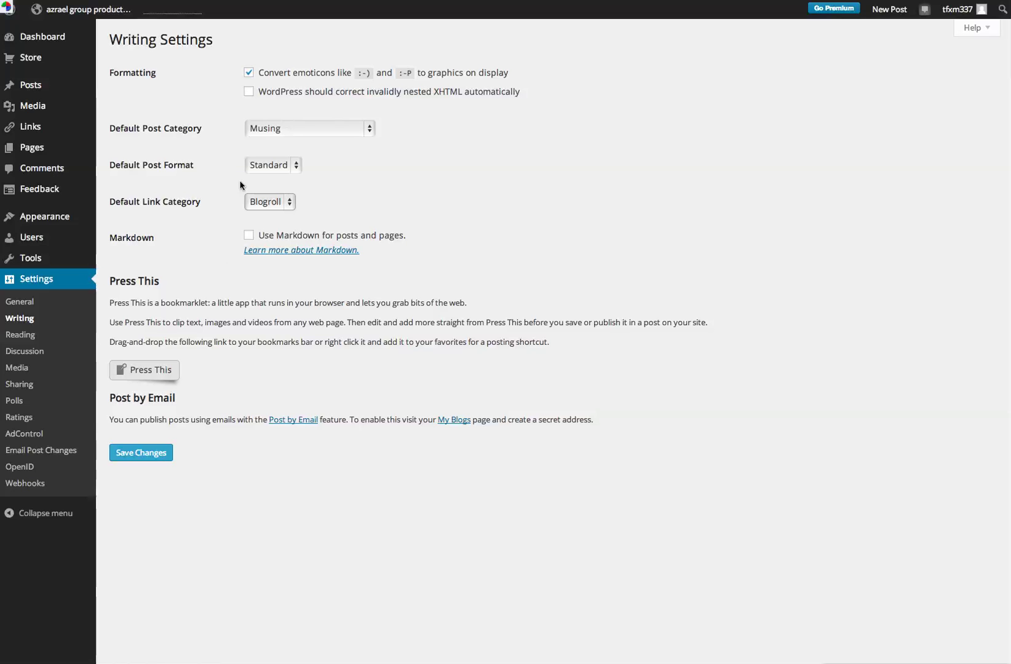
In the Reading Settings, choose a static front page and select About This Blog for it.
click(32, 342)
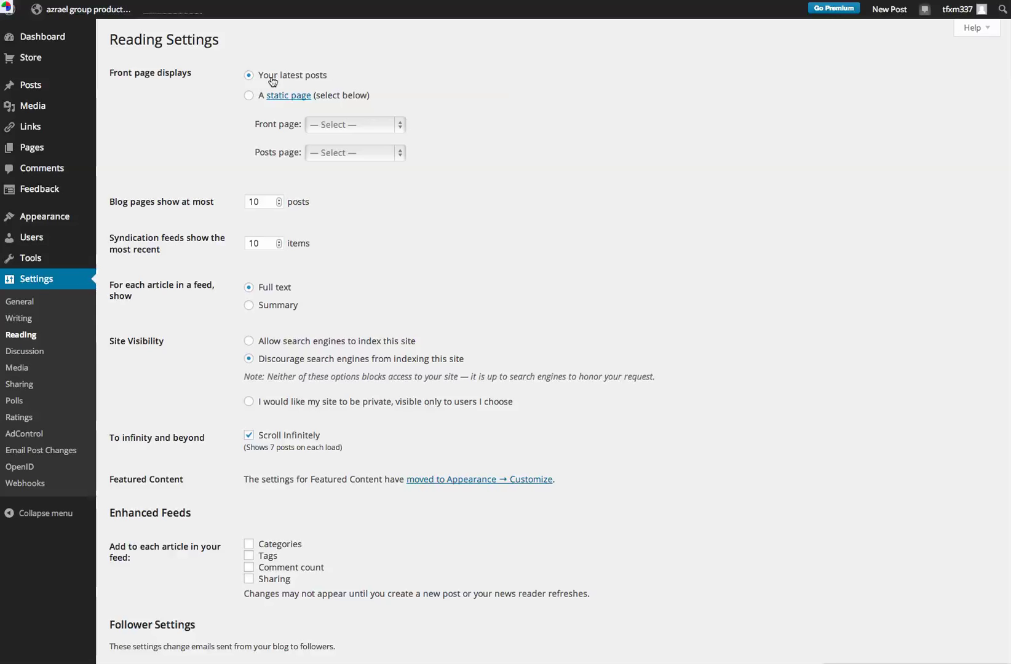
click(248, 96)
click(327, 126)
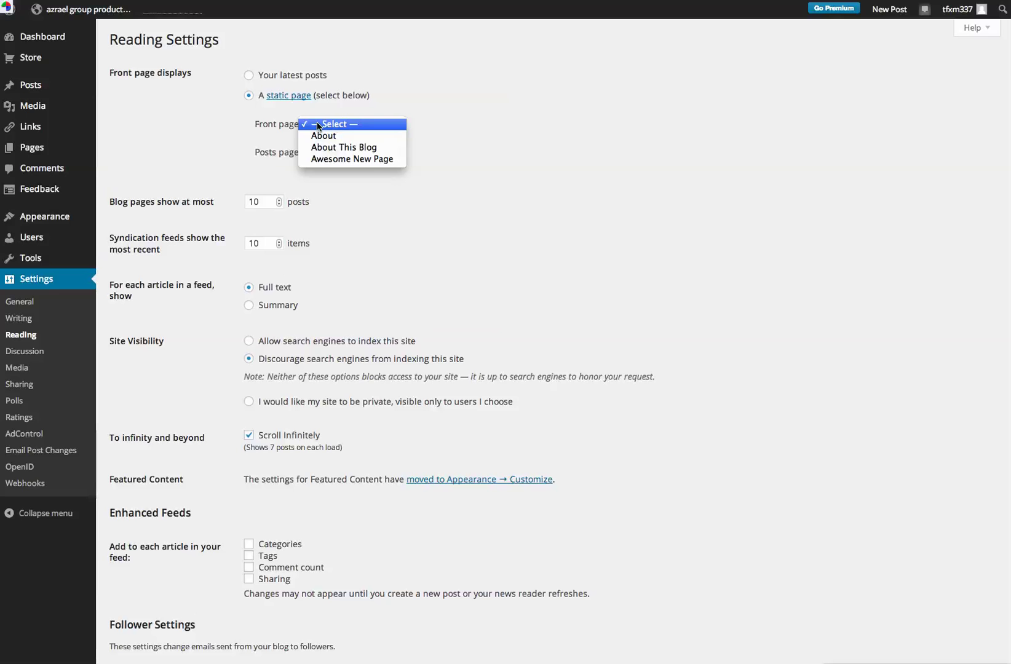
click(336, 148)
Look through the rest of the Reading Settings: feeds, site visibility, infinite scroll, enhanced feeds and follower e-mail texts.
scroll(363, 290, down, 5)
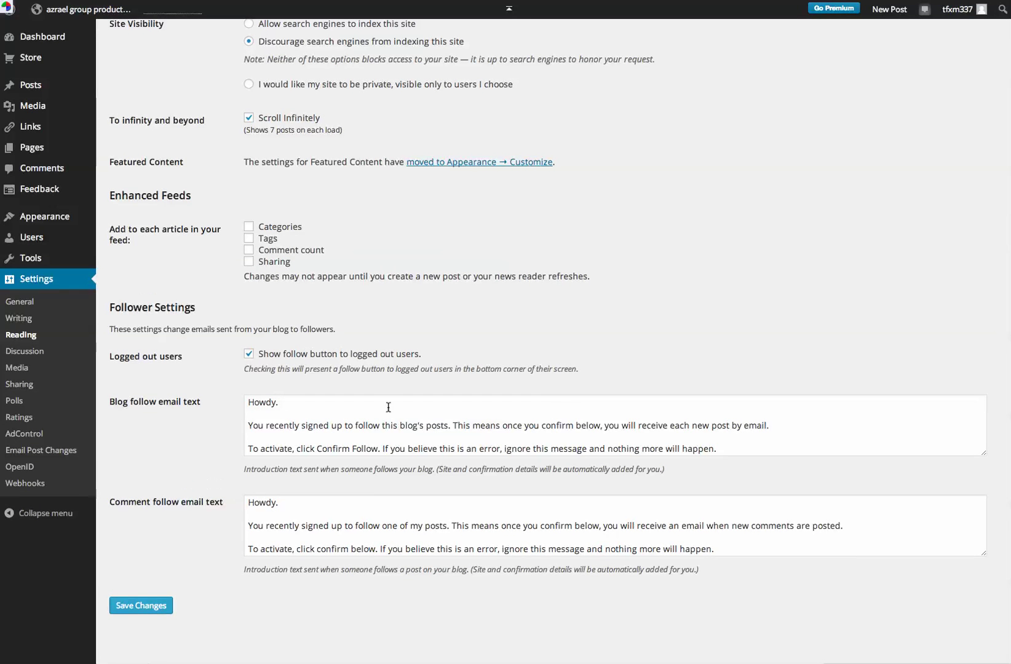
scroll(482, 145, up, 5)
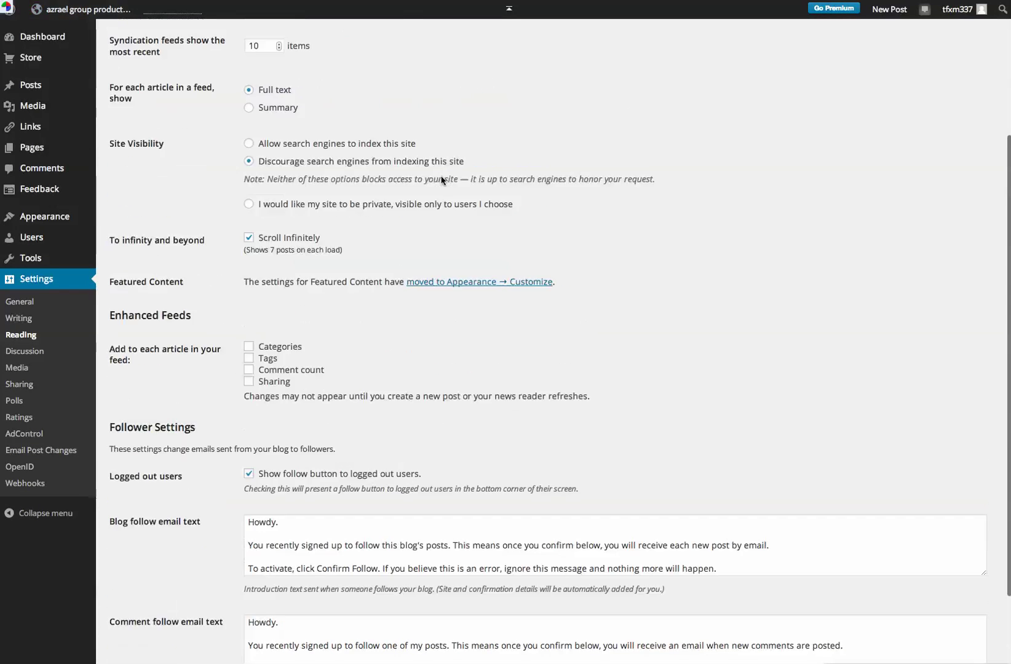
scroll(356, 281, down, 5)
scroll(356, 282, up, 5)
scroll(355, 279, down, 2)
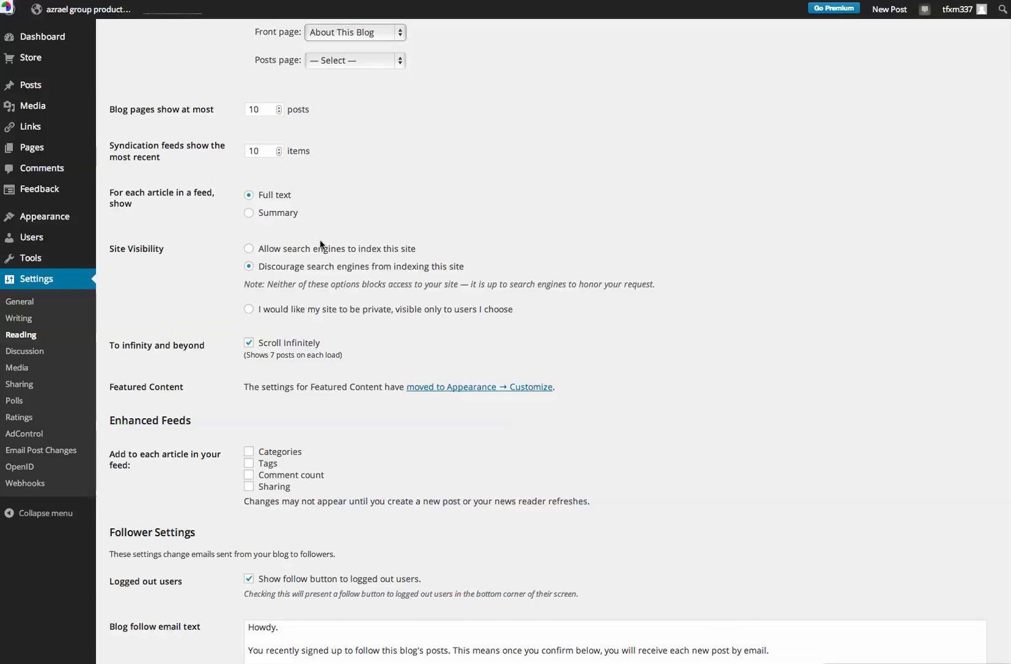
scroll(260, 288, down, 3)
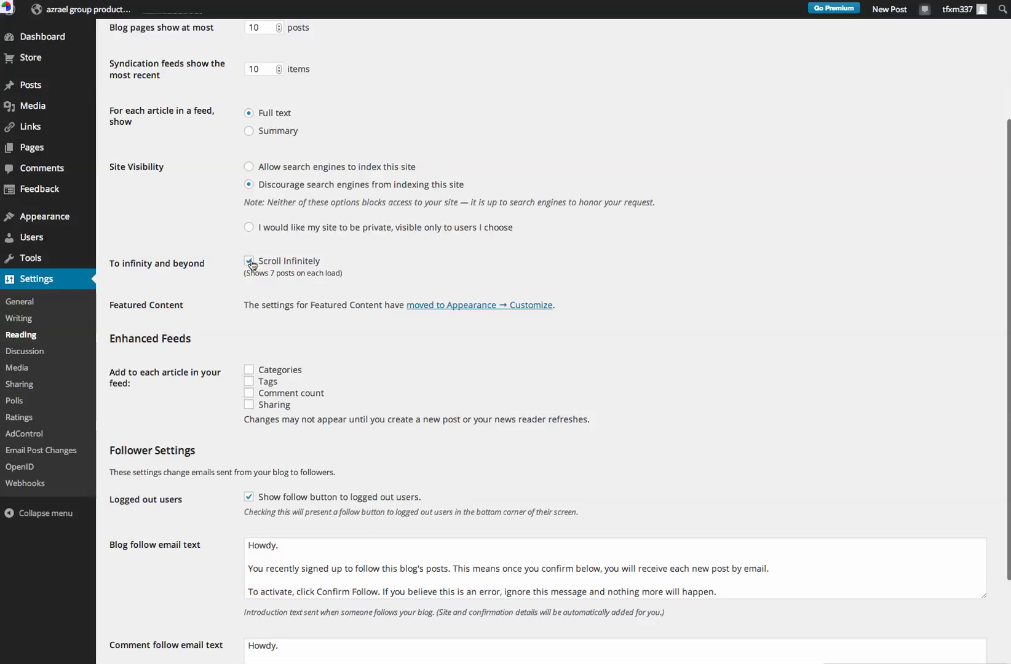
scroll(366, 398, down, 6)
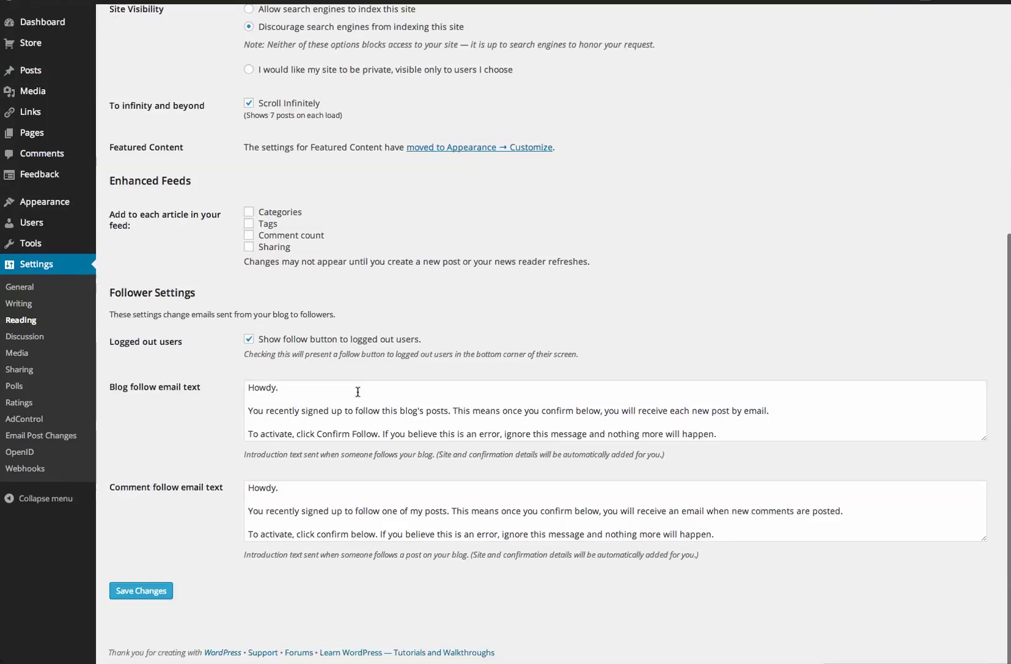
scroll(307, 623, up, 12)
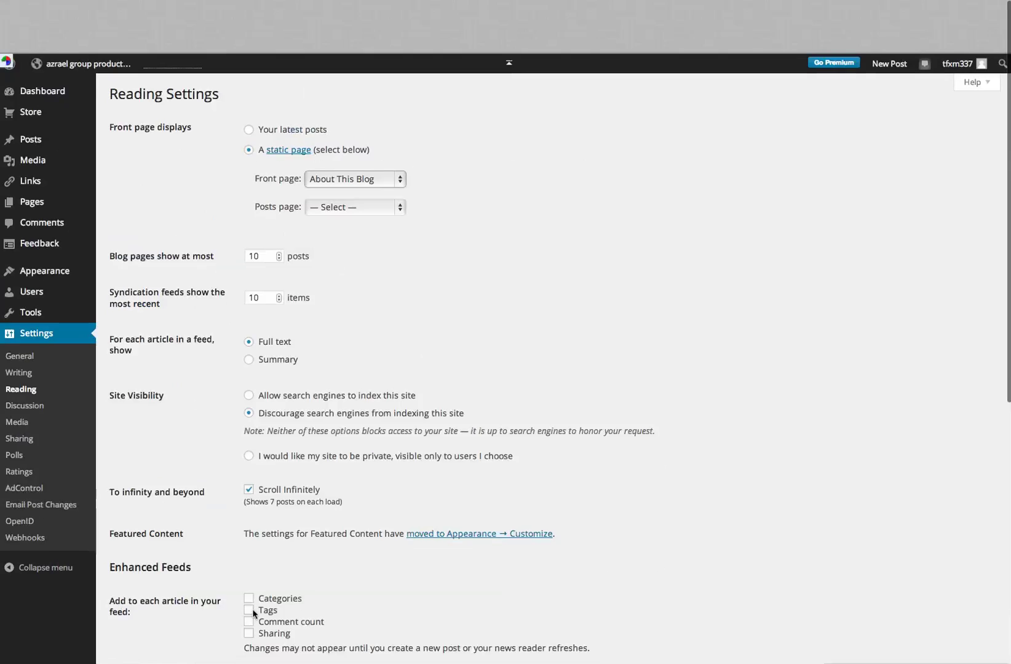
scroll(559, 442, down, 12)
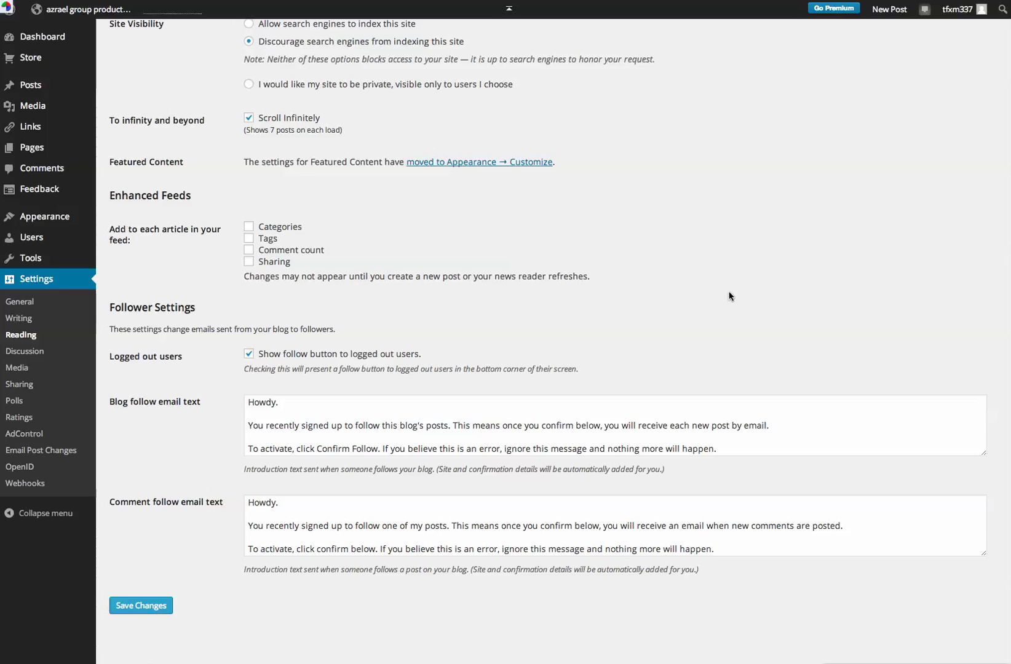
Review the comment, notification, moderation and avatar options in the Discussion Settings, and view the Media Settings.
click(36, 354)
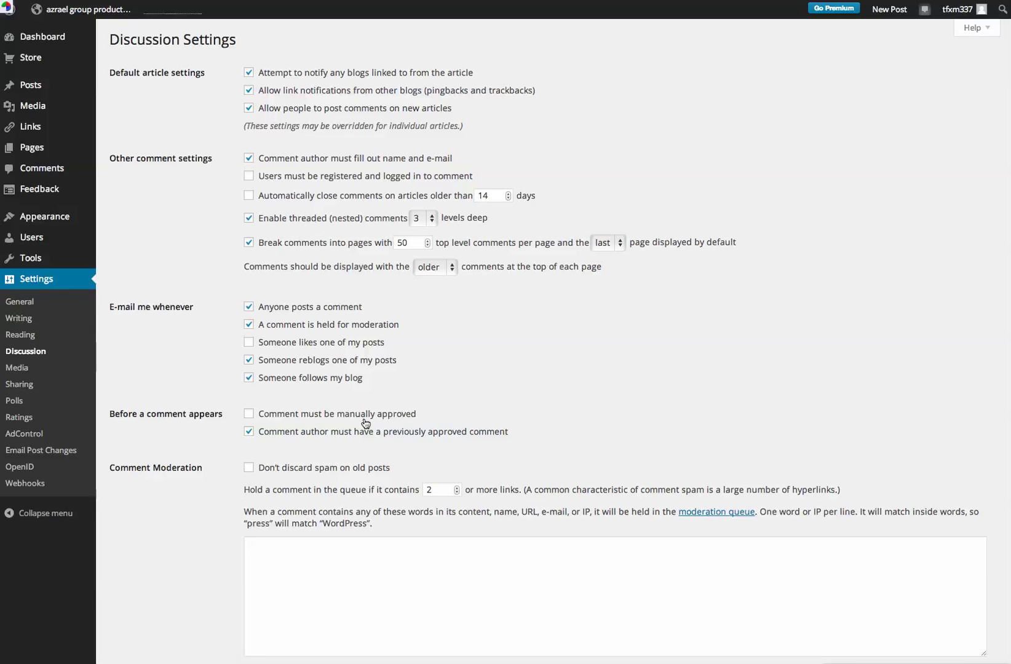
scroll(365, 423, down, 10)
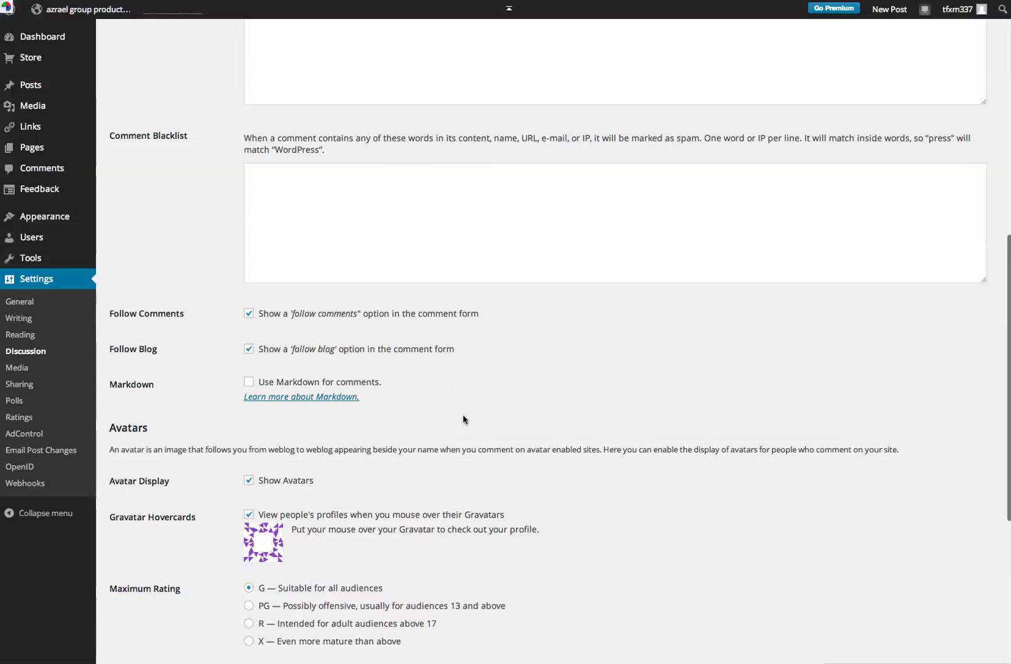
scroll(463, 417, up, 5)
scroll(461, 419, up, 6)
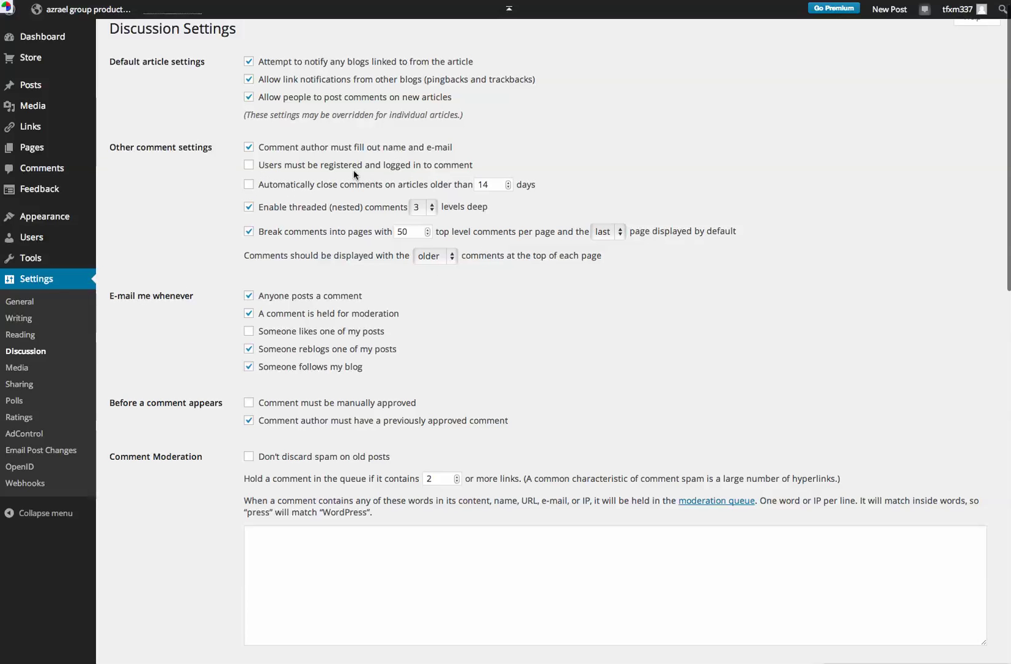
click(19, 369)
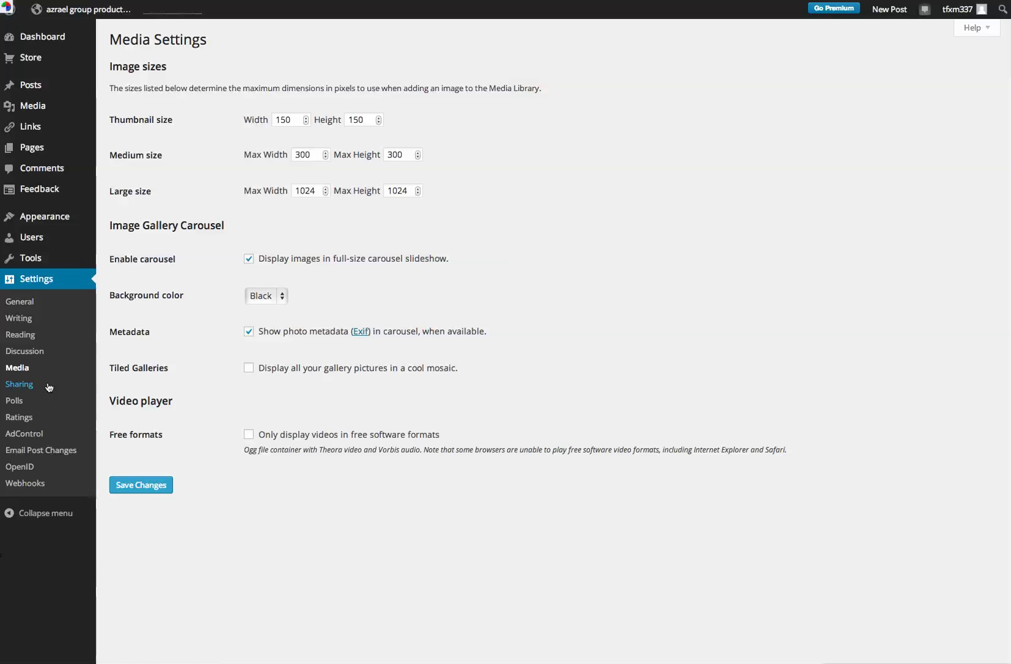
In the Sharing Settings, add Google to the enabled sharing services, placed between LinkedIn and Press This.
click(41, 388)
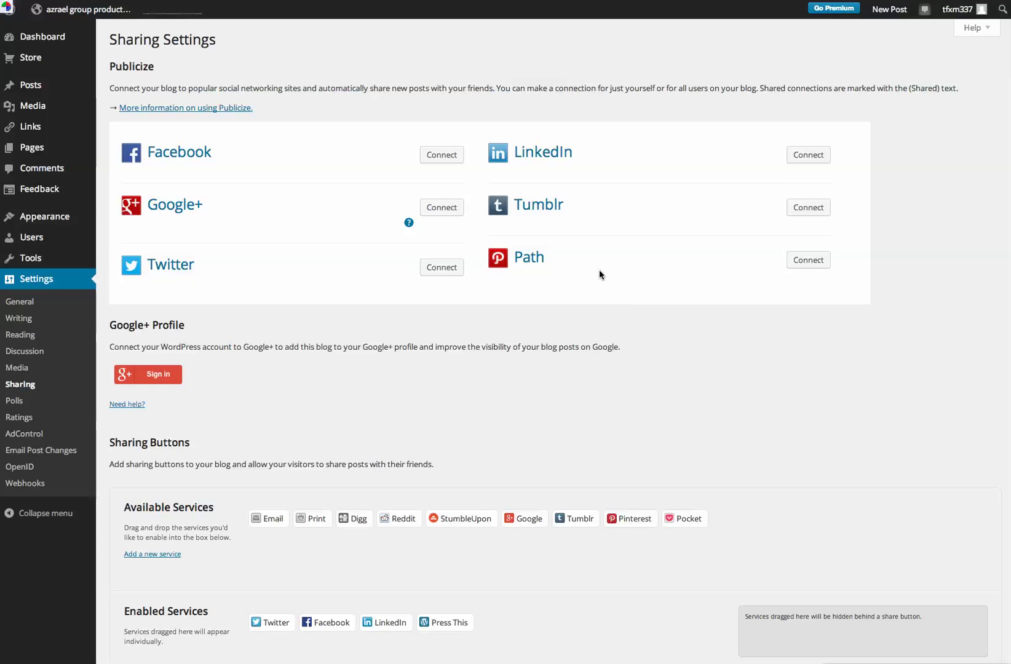
scroll(589, 280, down, 3)
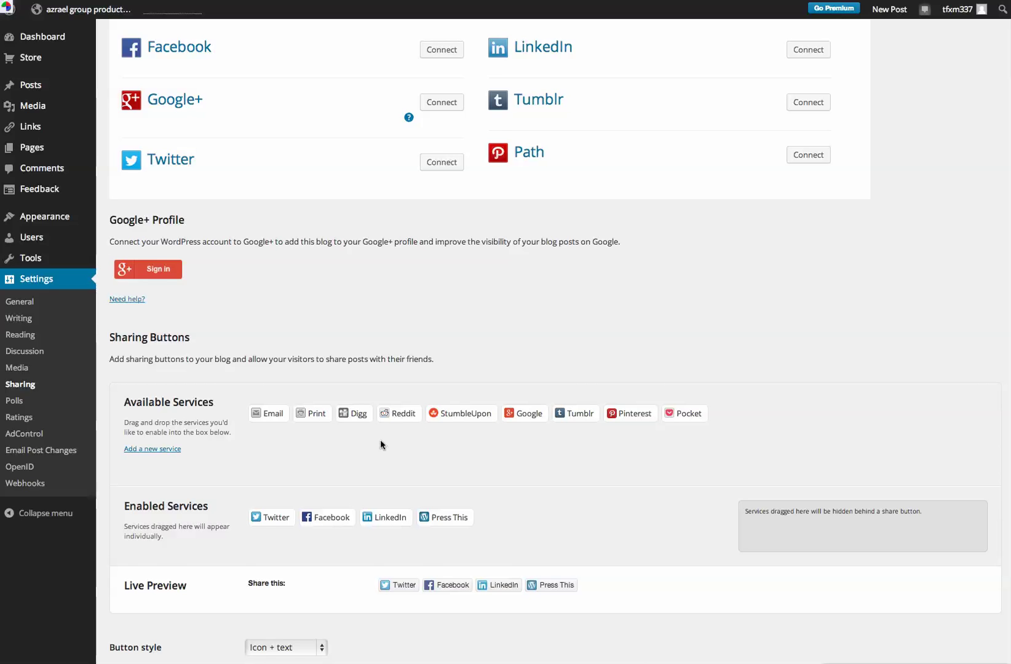
scroll(380, 440, down, 3)
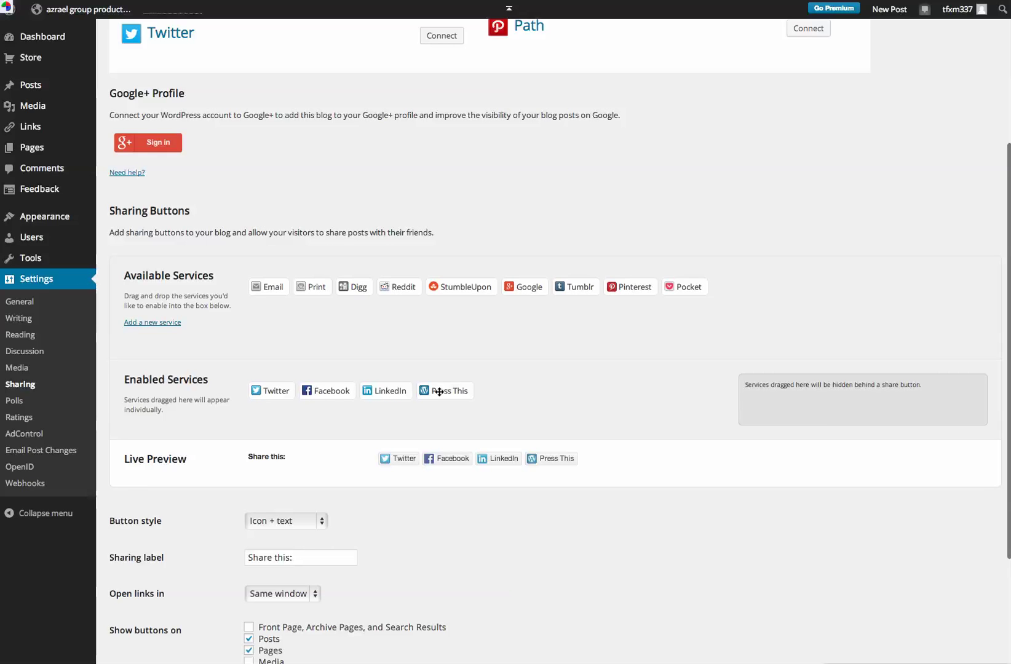
scroll(439, 392, down, 1)
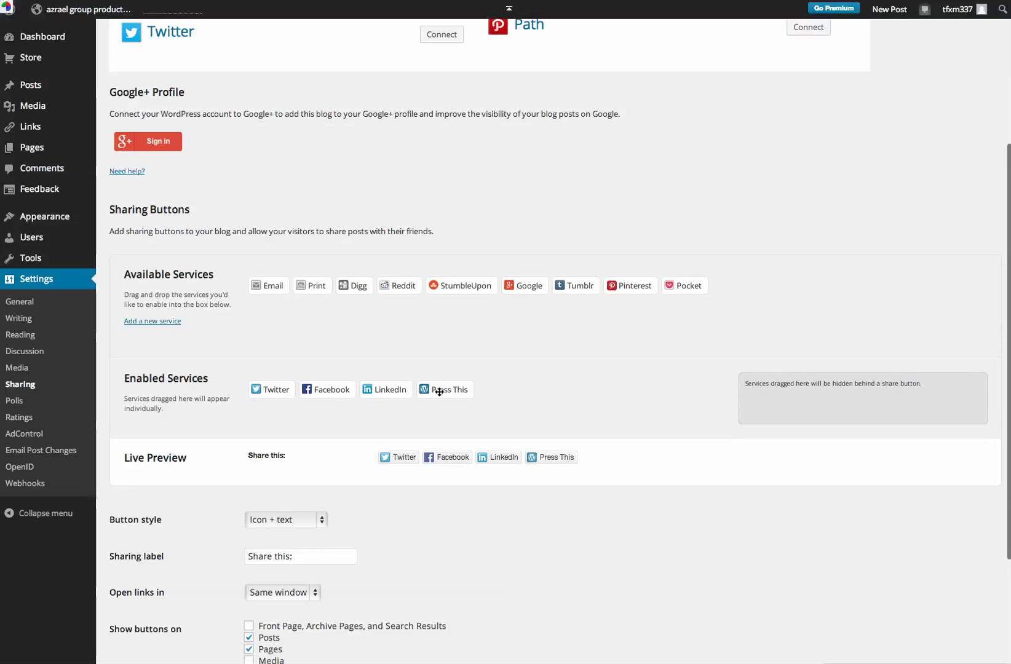
drag(516, 286, 488, 386)
drag(424, 388, 511, 394)
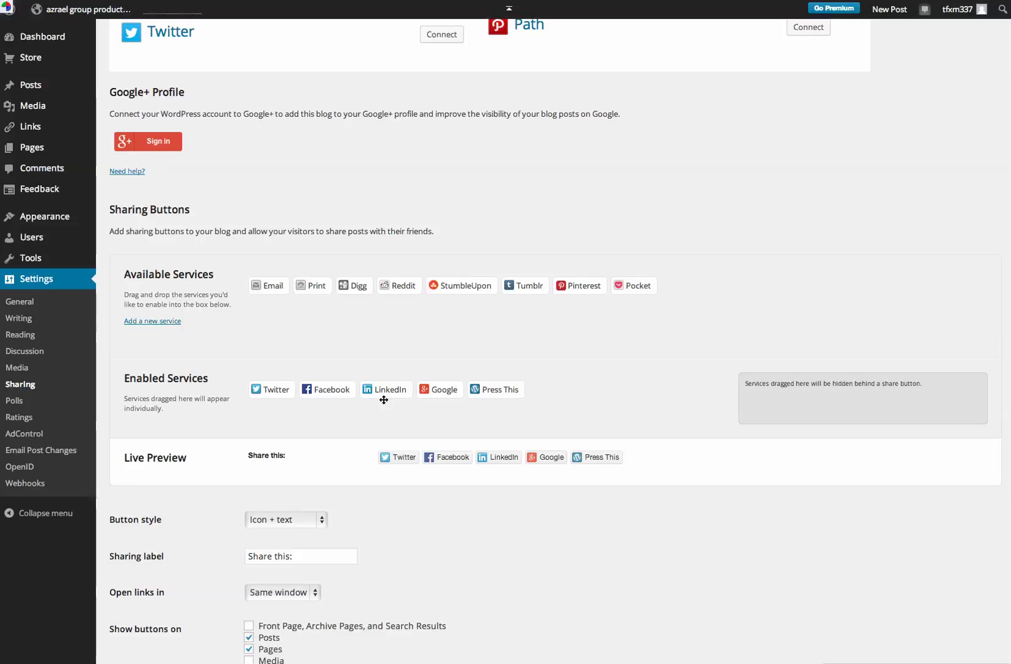
Check the Publicize connections and sharing button options, and save the Sharing Settings.
scroll(380, 399, up, 5)
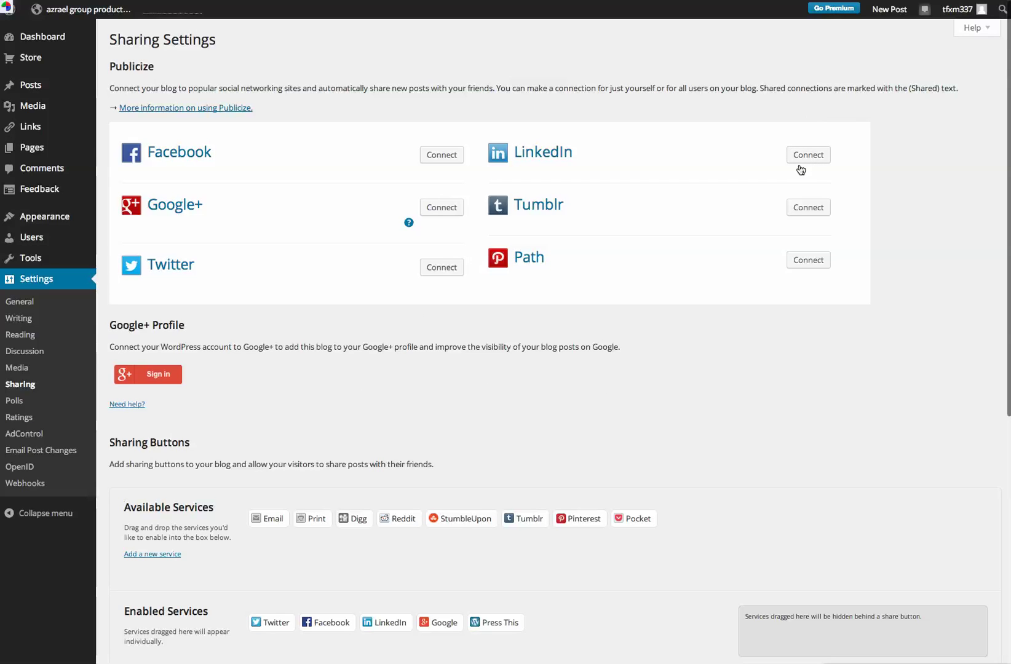
scroll(744, 230, down, 5)
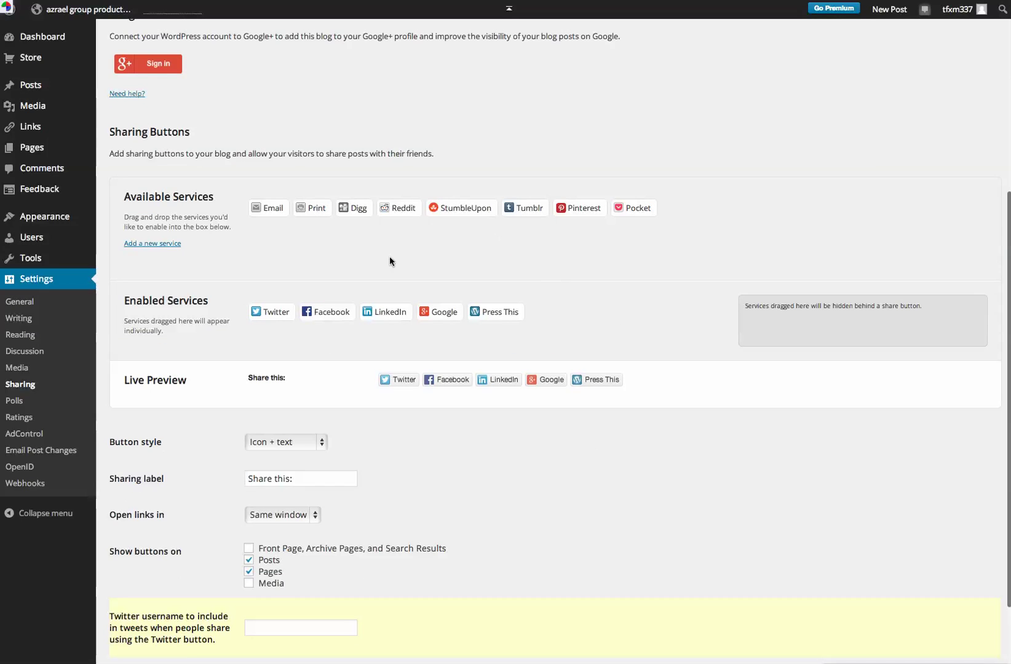
scroll(273, 316, up, 5)
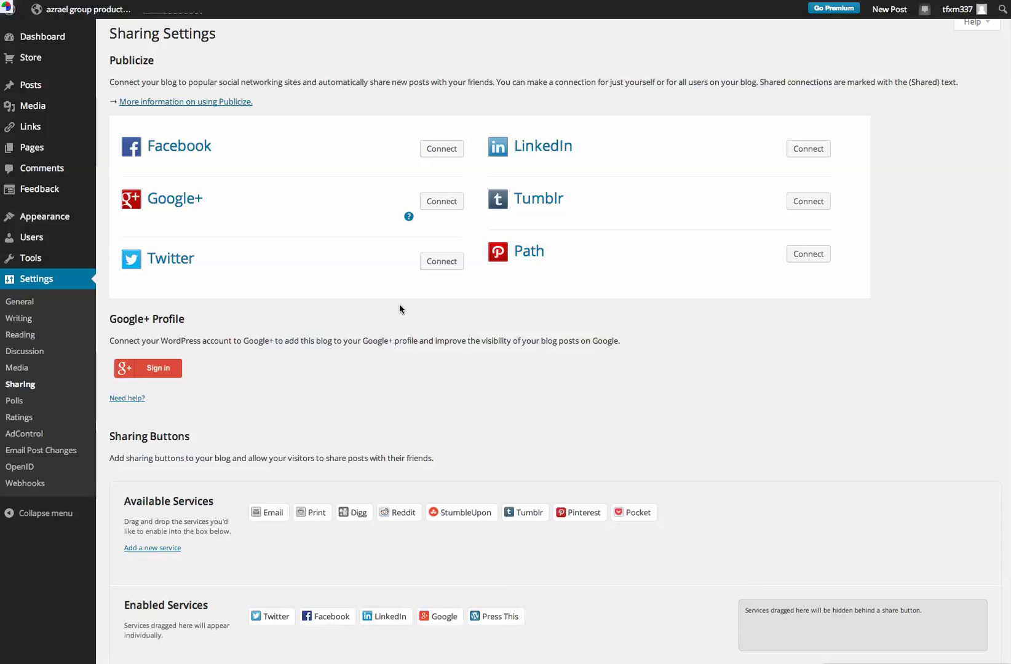
scroll(399, 304, down, 3)
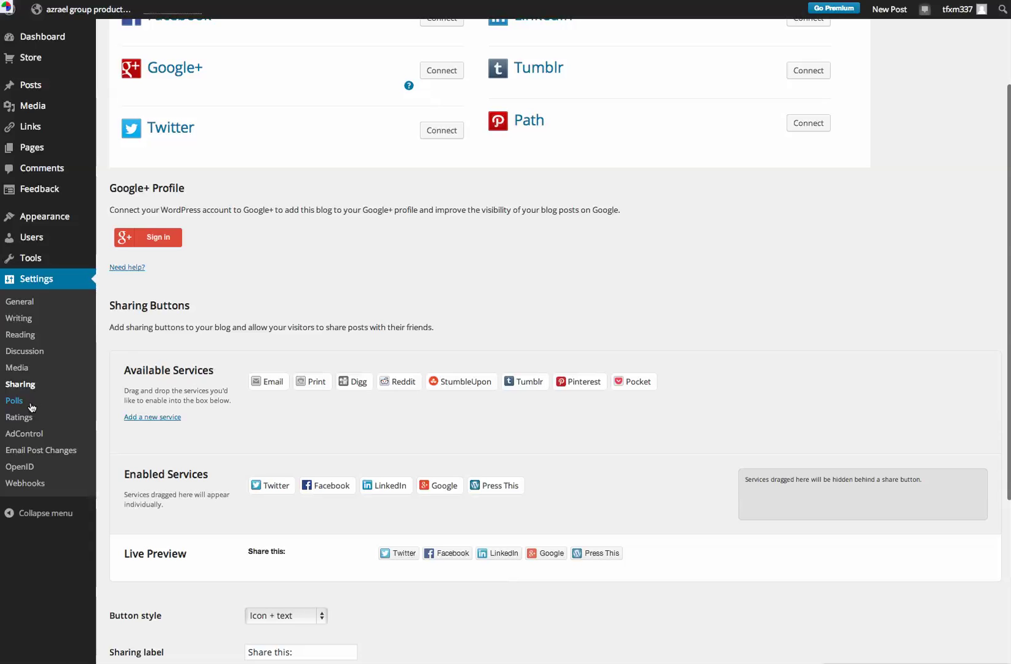
scroll(26, 407, down, 5)
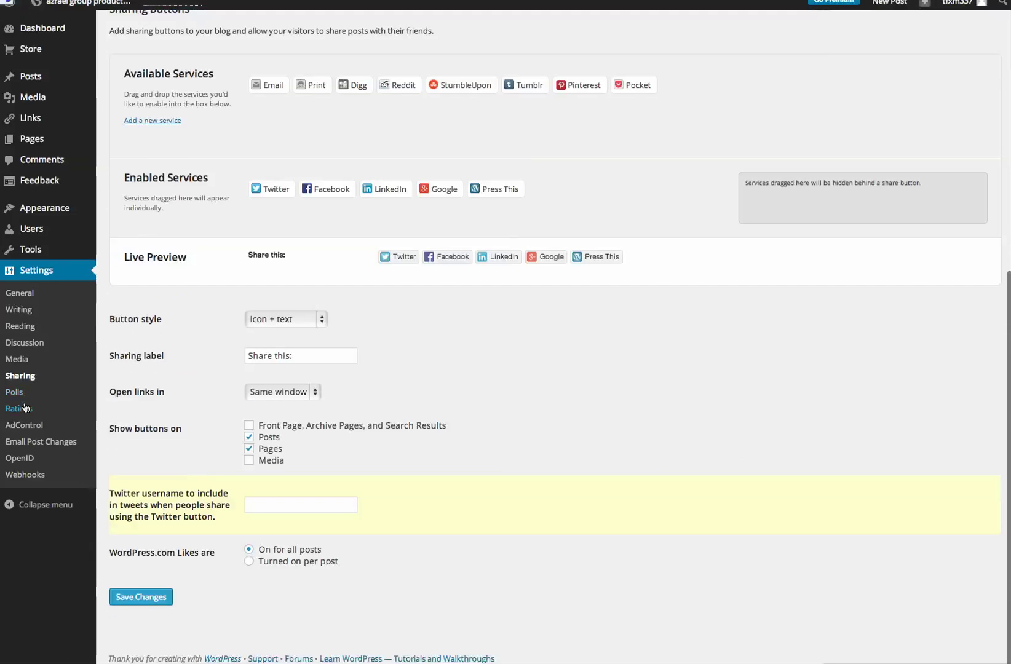
click(161, 605)
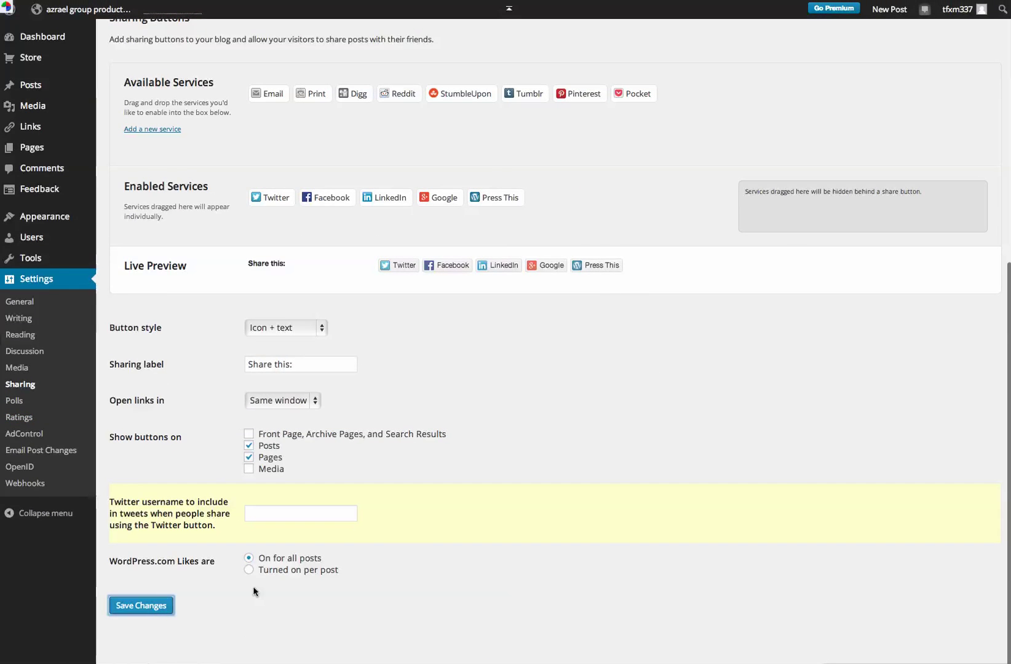
Look through the Polls, Ratings, AdControl, Email Post Changes, OpenID and Webhooks settings pages.
click(15, 400)
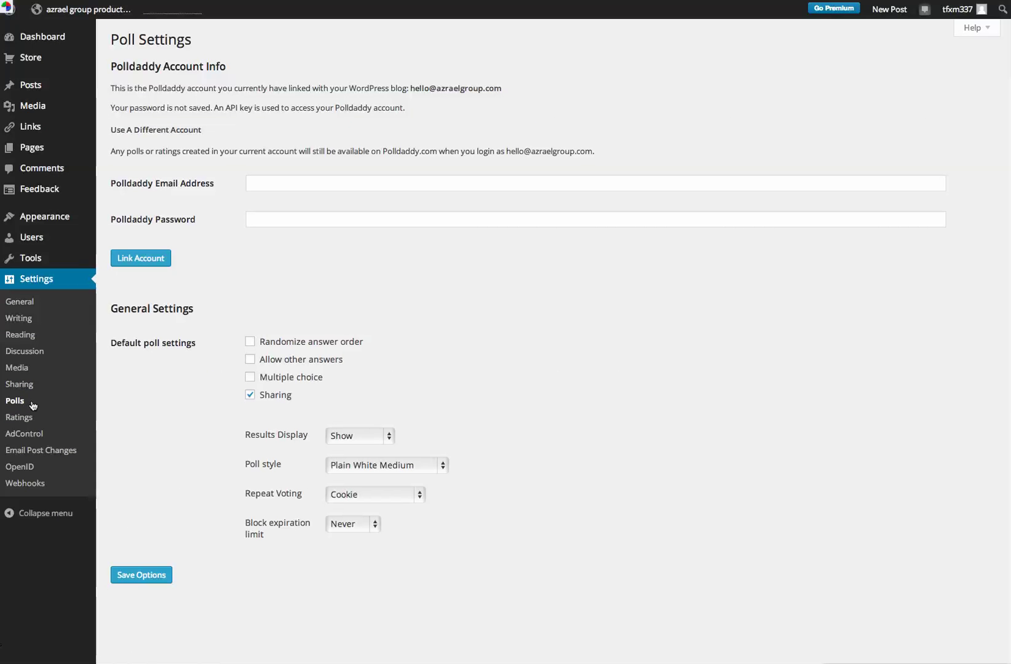
mouse_move(48, 190)
click(18, 419)
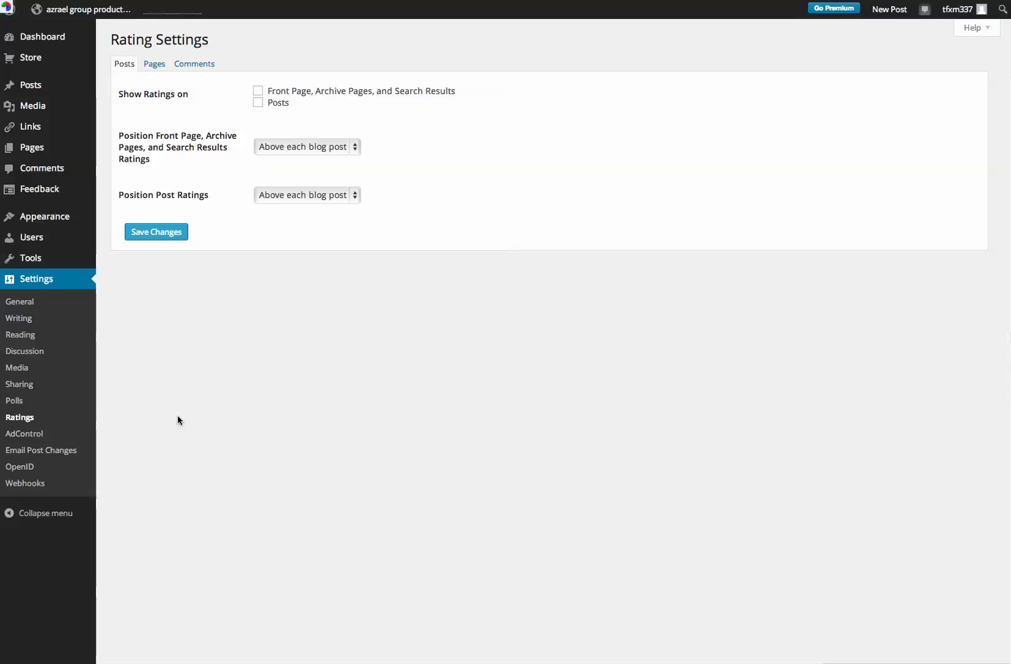
click(35, 435)
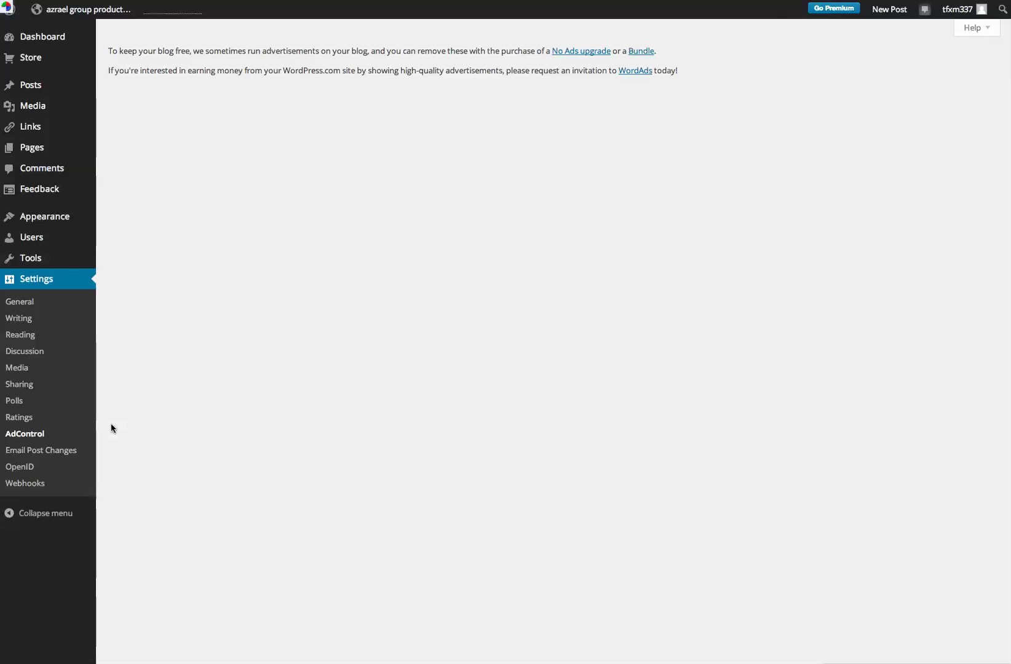
click(43, 452)
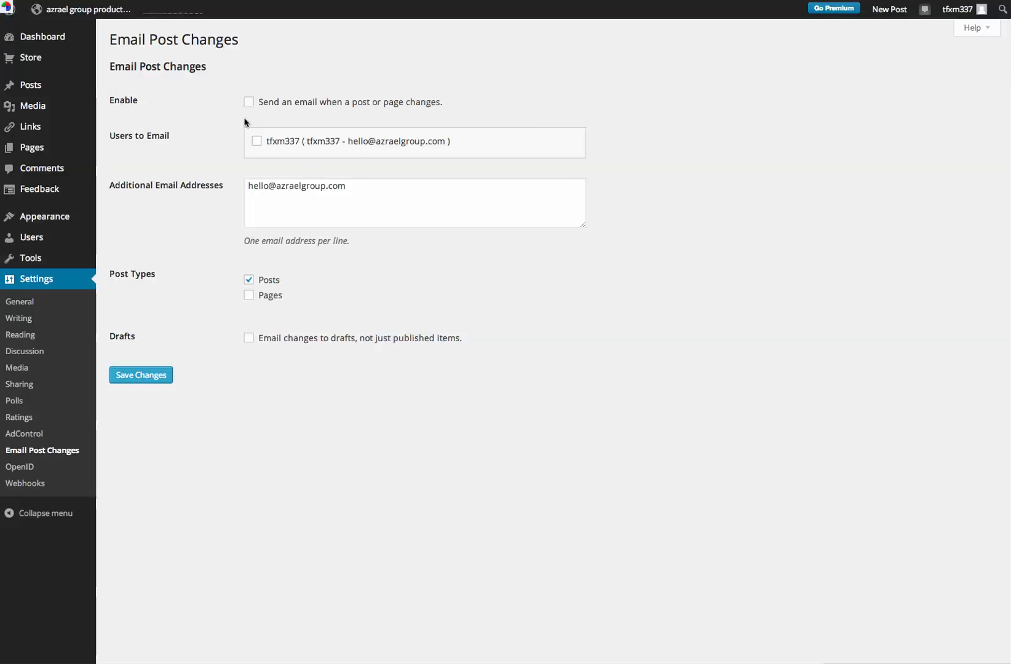
click(40, 469)
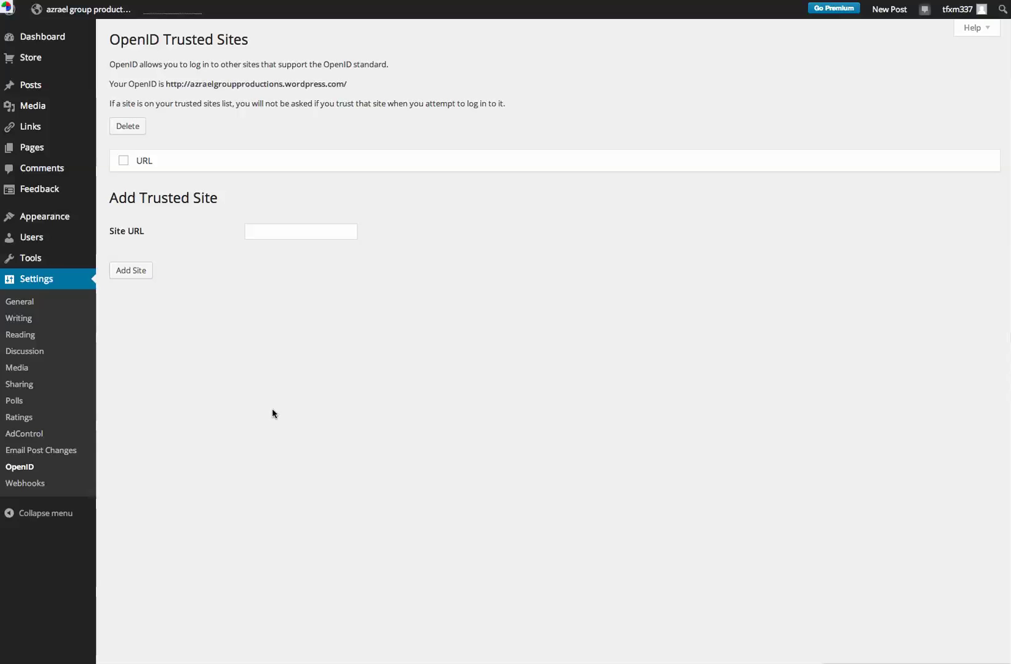
click(52, 487)
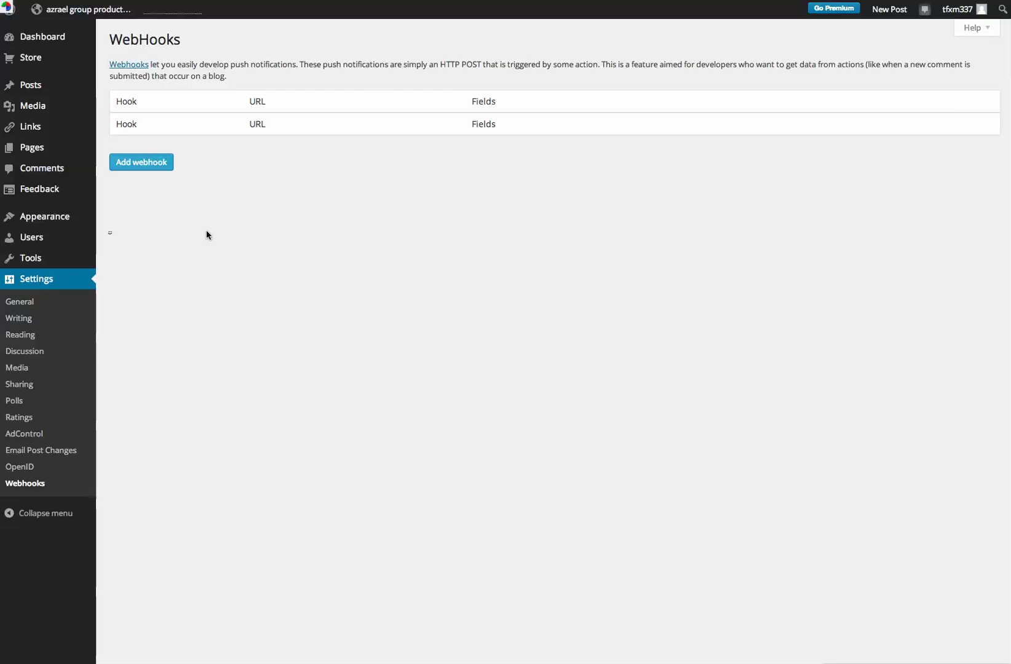
Return to the Dashboard home and open the blog's public site.
mouse_move(43, 39)
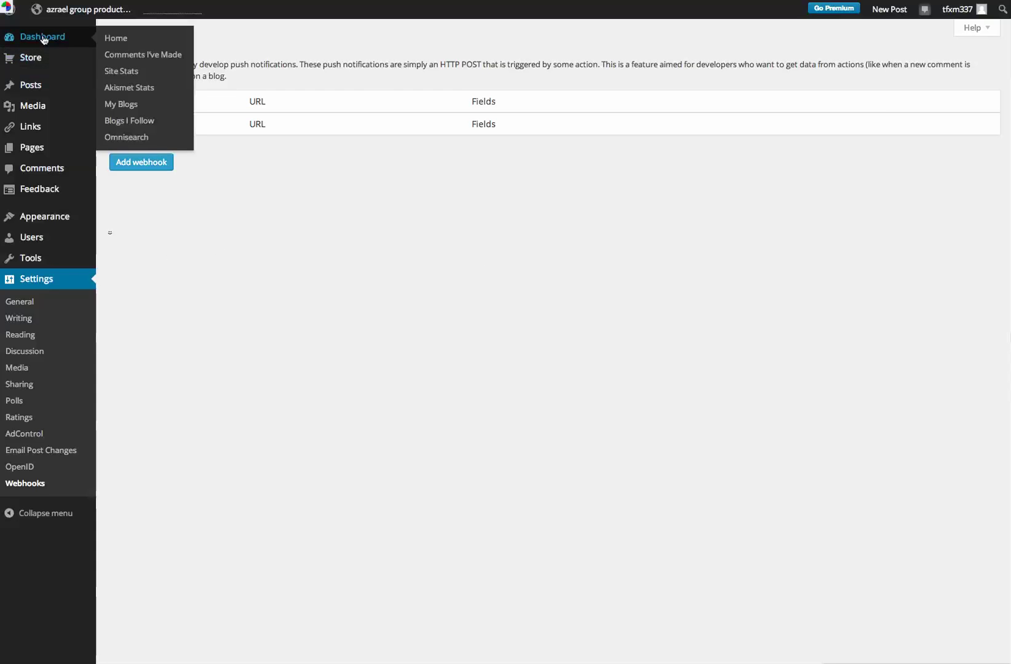
click(119, 38)
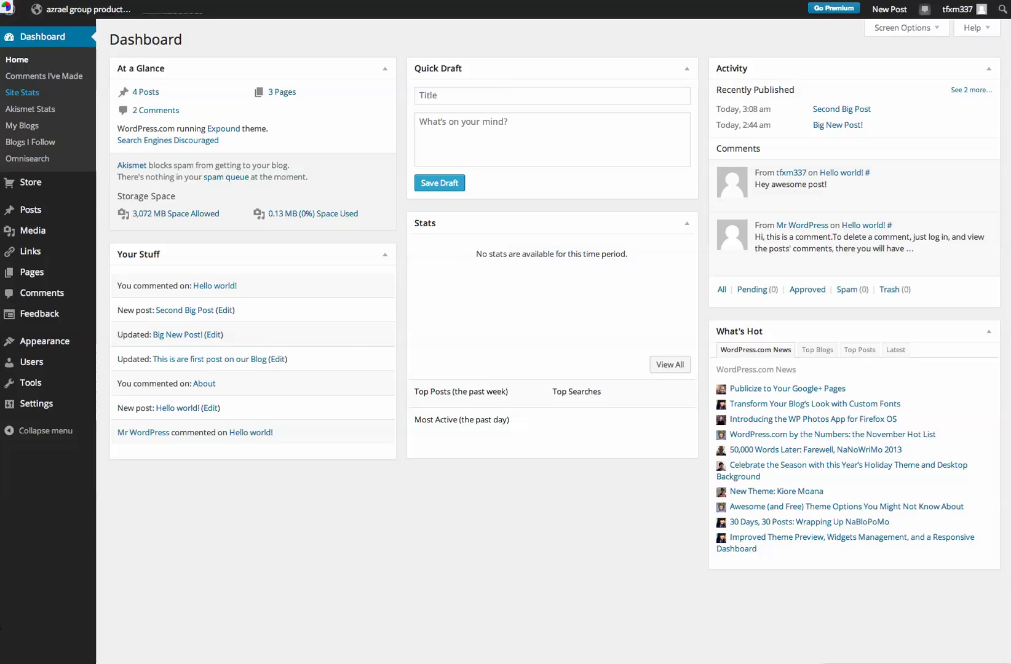
mouse_move(68, 10)
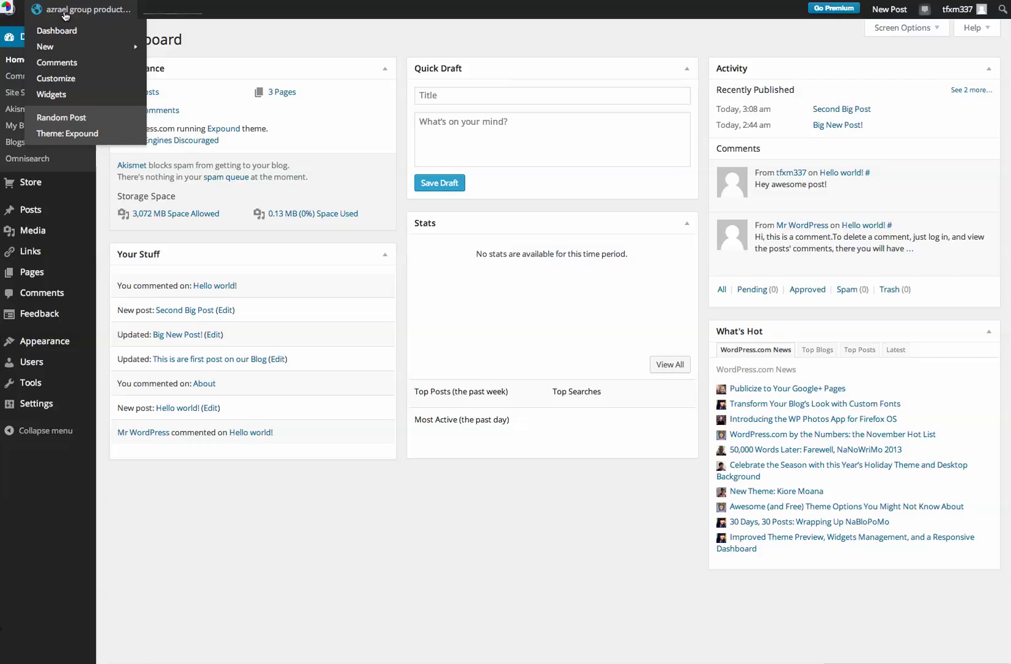
click(67, 10)
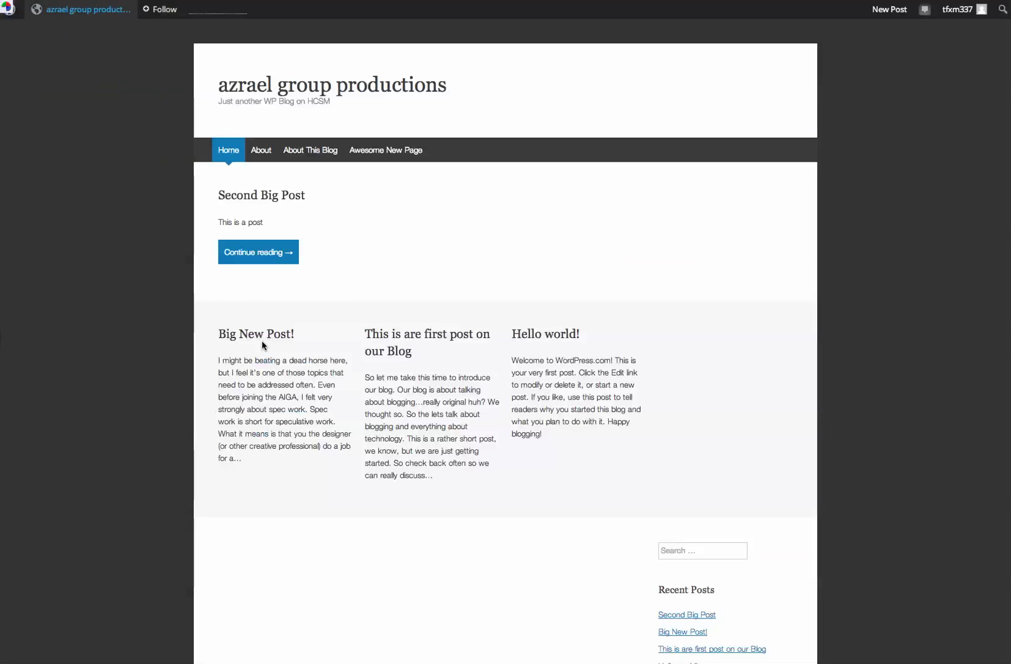